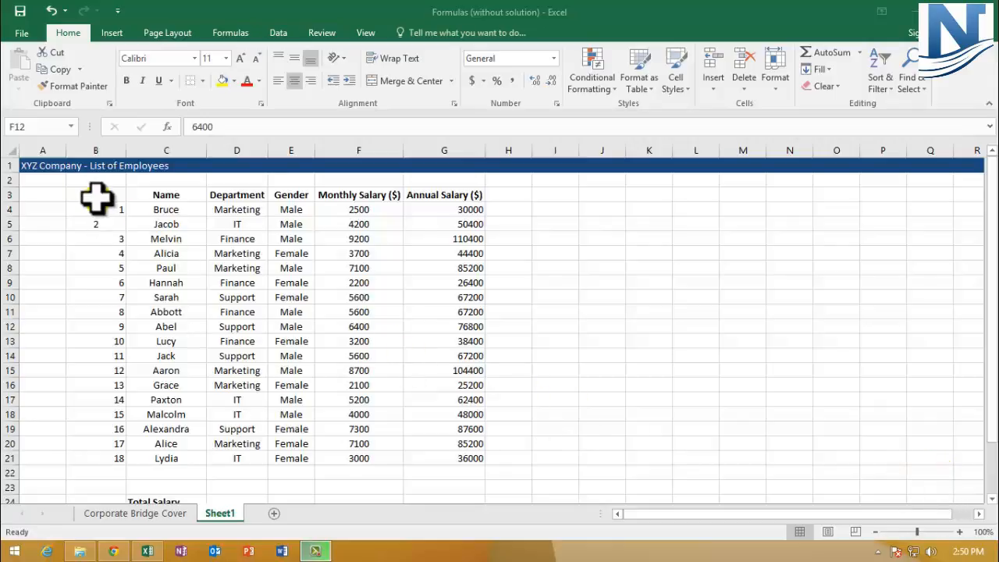
Examine the employee table in B3:G21 and the salary summary labels below it.
{"action": "mouse_move", "coordinate": [96, 195]}
{"action": "left_mouse_down"}
{"action": "mouse_move", "coordinate": [205, 224]}
{"action": "mouse_move", "coordinate": [419, 397]}
{"action": "mouse_move", "coordinate": [430, 453]}
{"action": "mouse_move", "coordinate": [444, 449]}
{"action": "left_mouse_up"}
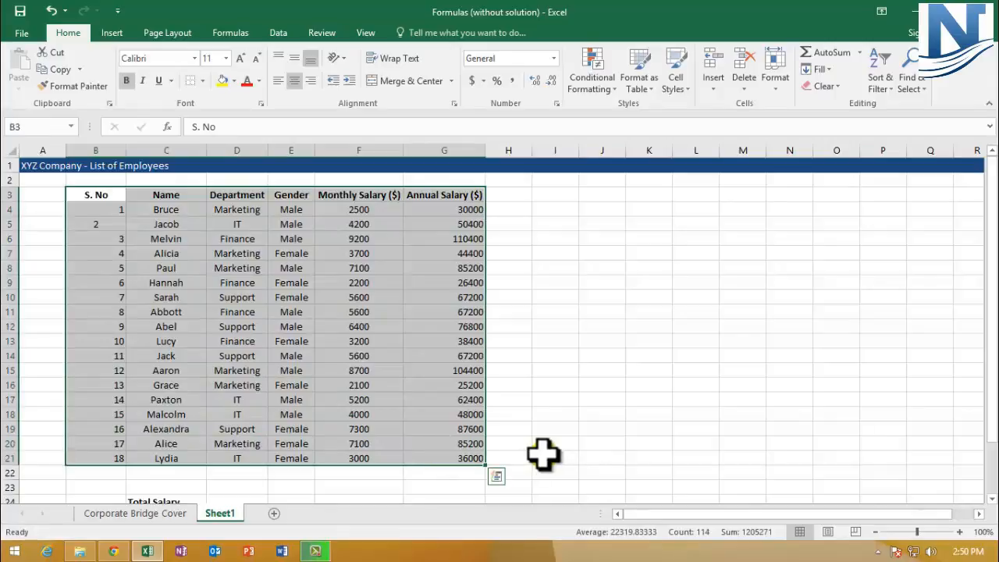
{"action": "left_click", "coordinate": [544, 336]}
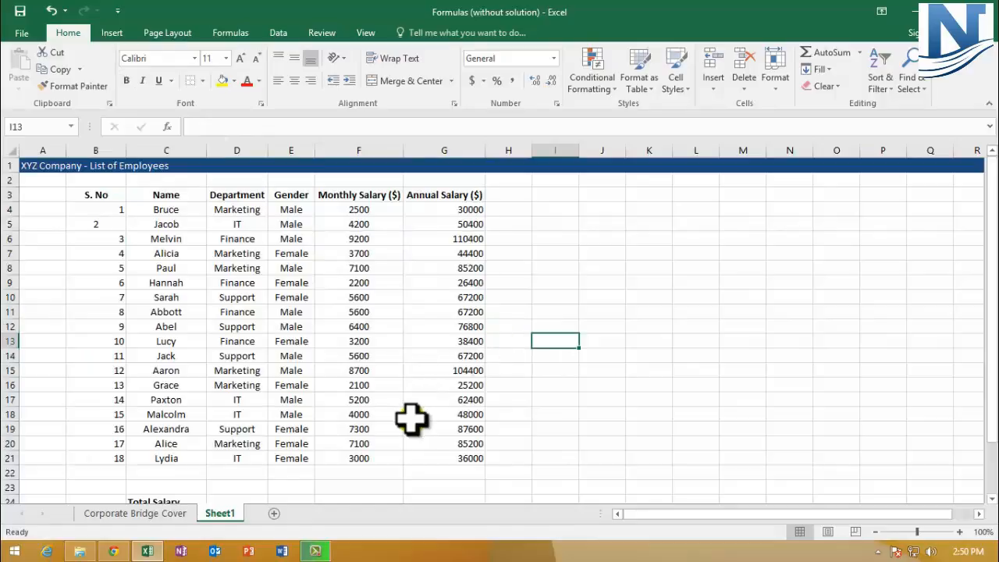
{"action": "scroll", "coordinate": [402, 425], "scroll_direction": "down", "scroll_amount": 3}
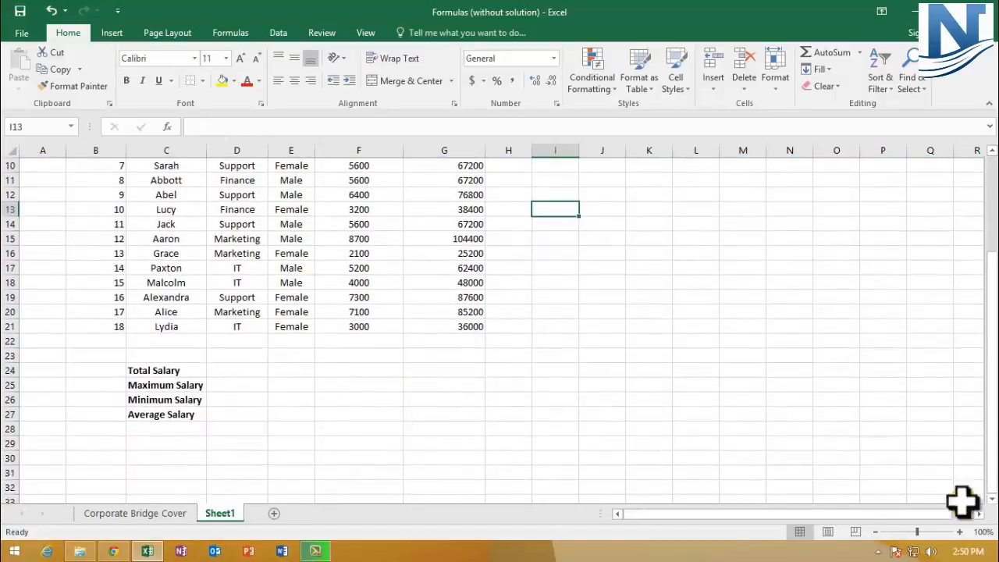
{"action": "left_click", "coordinate": [960, 532]}
{"action": "left_click", "coordinate": [959, 532]}
{"action": "left_click", "coordinate": [960, 532]}
{"action": "left_click", "coordinate": [190, 319]}
{"action": "scroll", "coordinate": [181, 319], "scroll_direction": "up", "scroll_amount": 3}
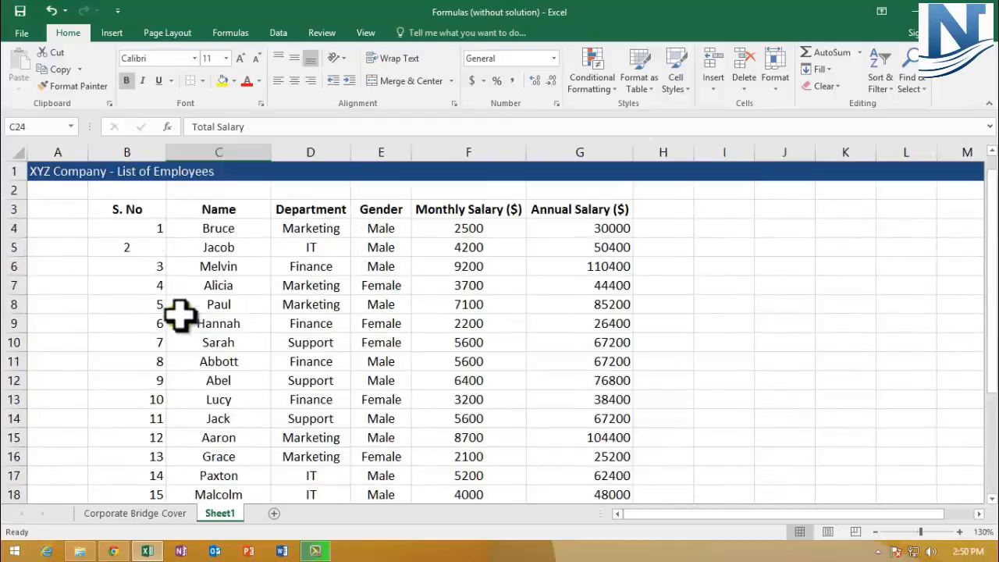
Review the serial numbers, the Total Salary row and the Monthly and Annual Salary columns it covers.
{"action": "left_click_drag", "start_coordinate": [142, 228], "coordinate": [135, 467]}
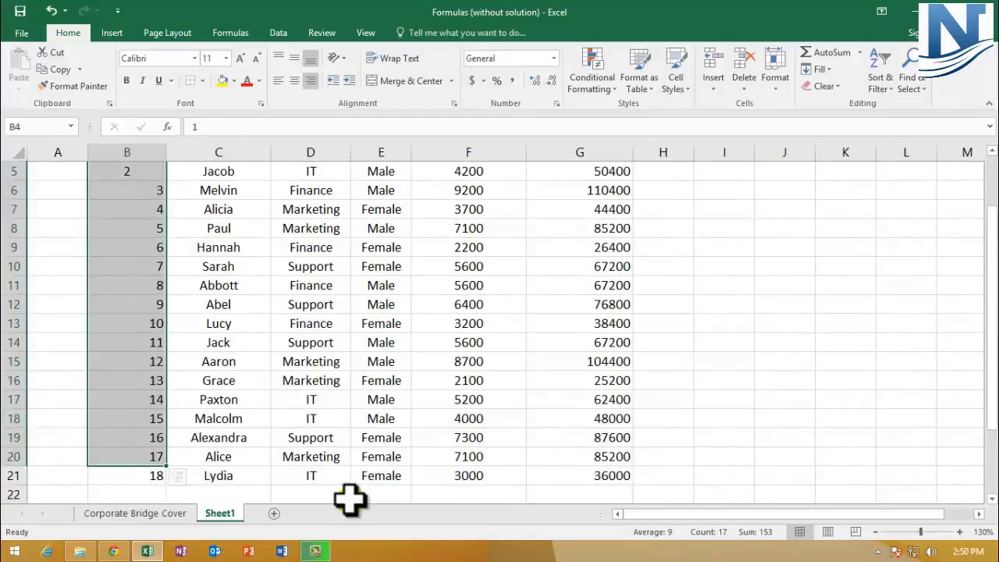
{"action": "scroll", "coordinate": [313, 487], "scroll_direction": "down", "scroll_amount": 1}
{"action": "left_click", "coordinate": [232, 475]}
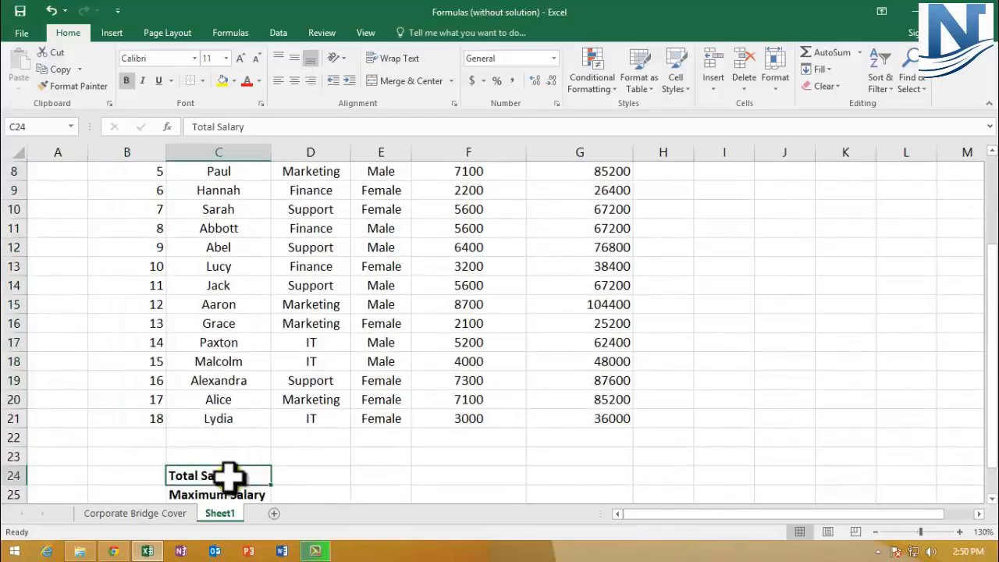
{"action": "left_click", "coordinate": [460, 472]}
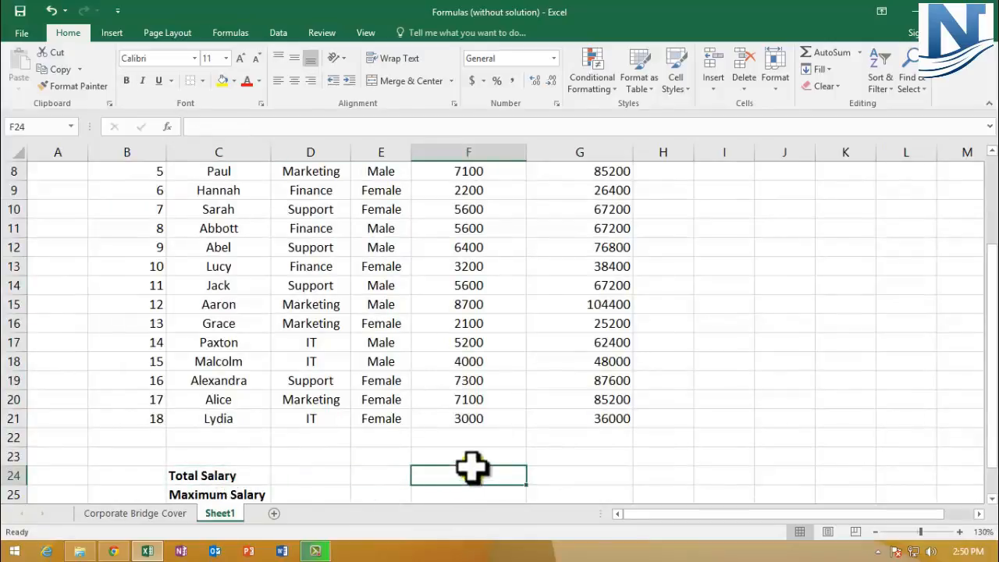
{"action": "scroll", "coordinate": [472, 467], "scroll_direction": "up", "scroll_amount": 3}
{"action": "left_click", "coordinate": [470, 145]}
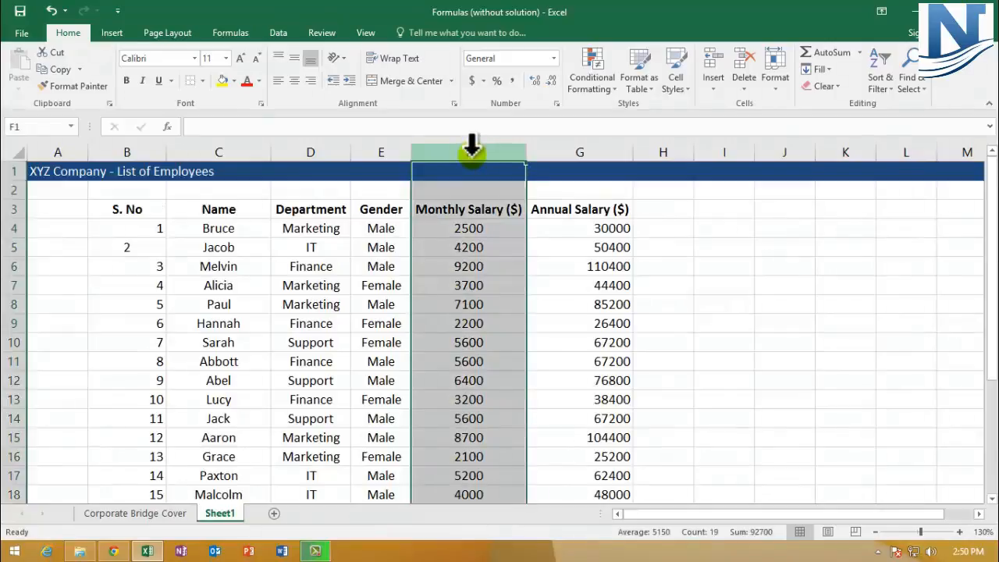
{"action": "left_click", "coordinate": [601, 149]}
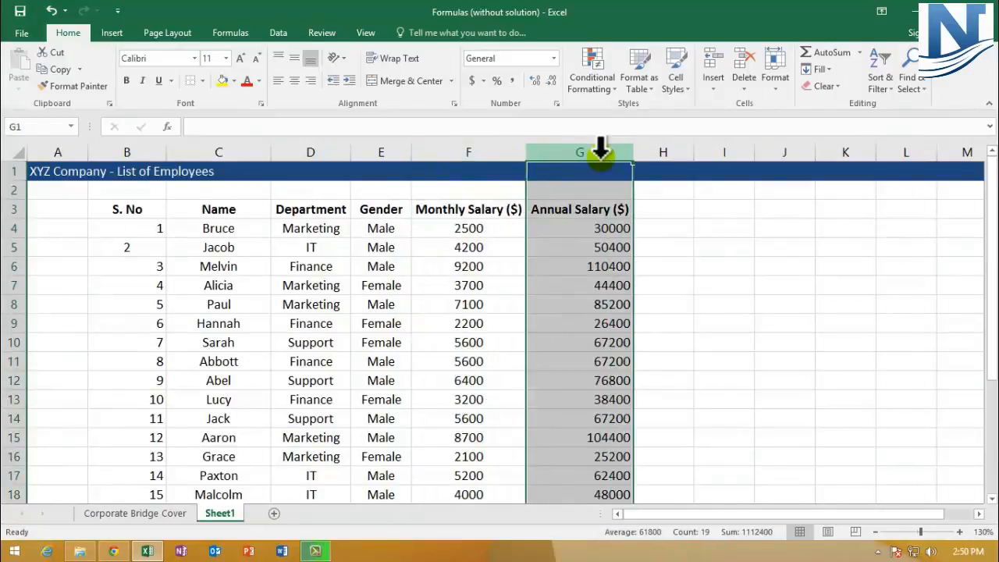
{"action": "scroll", "coordinate": [339, 308], "scroll_direction": "down", "scroll_amount": 4}
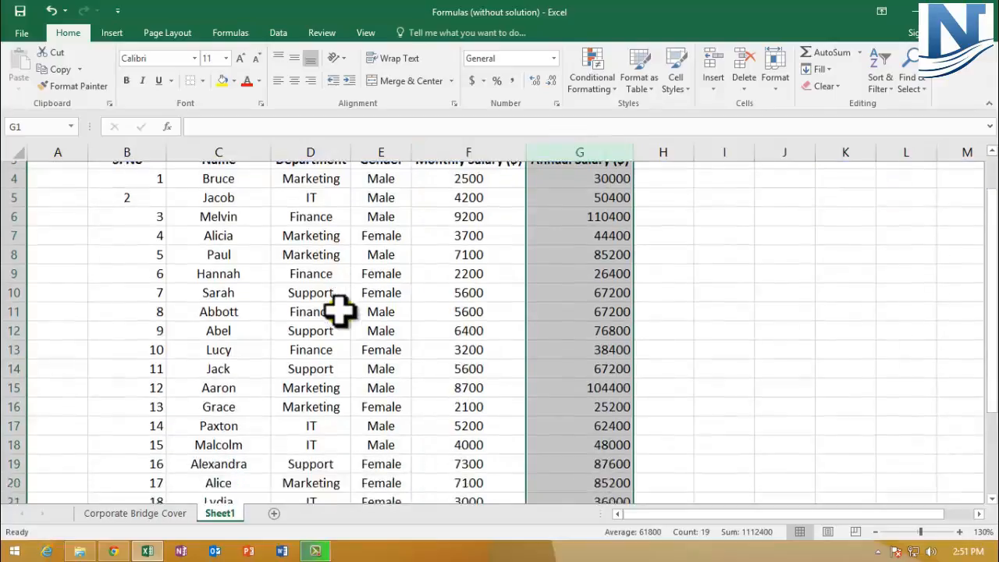
Relate the Total Salary and Maximum Salary labels to both salary columns and step through the monthly salaries in F5:F9.
{"action": "left_click", "coordinate": [192, 380]}
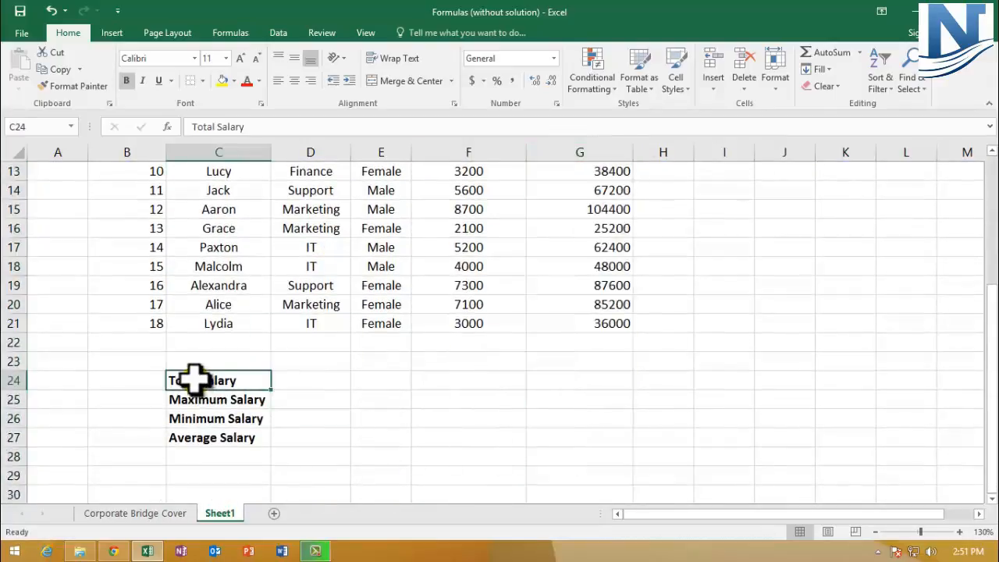
{"action": "left_click", "coordinate": [238, 399]}
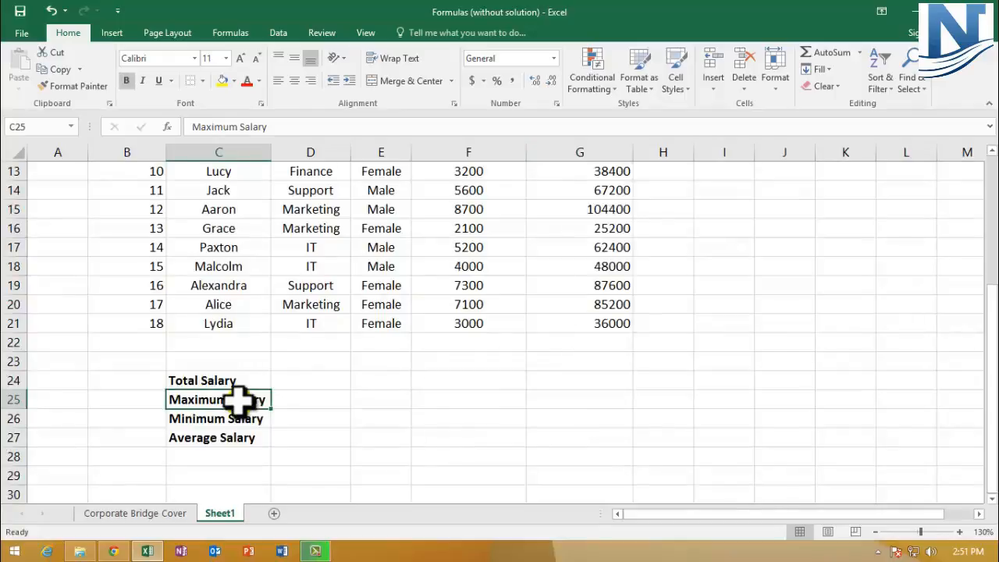
{"action": "scroll", "coordinate": [397, 361], "scroll_direction": "up", "scroll_amount": 3}
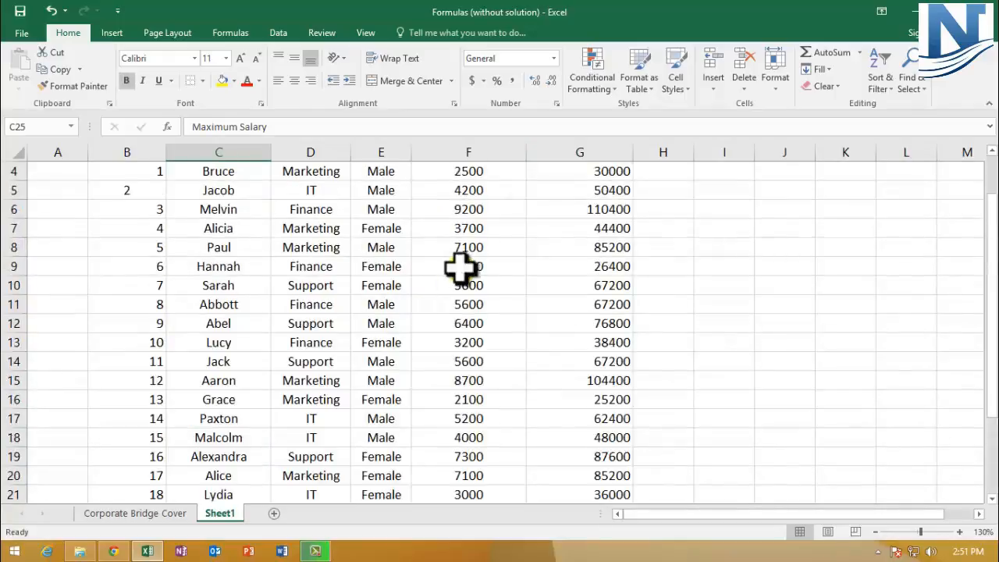
{"action": "scroll", "coordinate": [461, 267], "scroll_direction": "up", "scroll_amount": 1}
{"action": "left_click", "coordinate": [465, 150]}
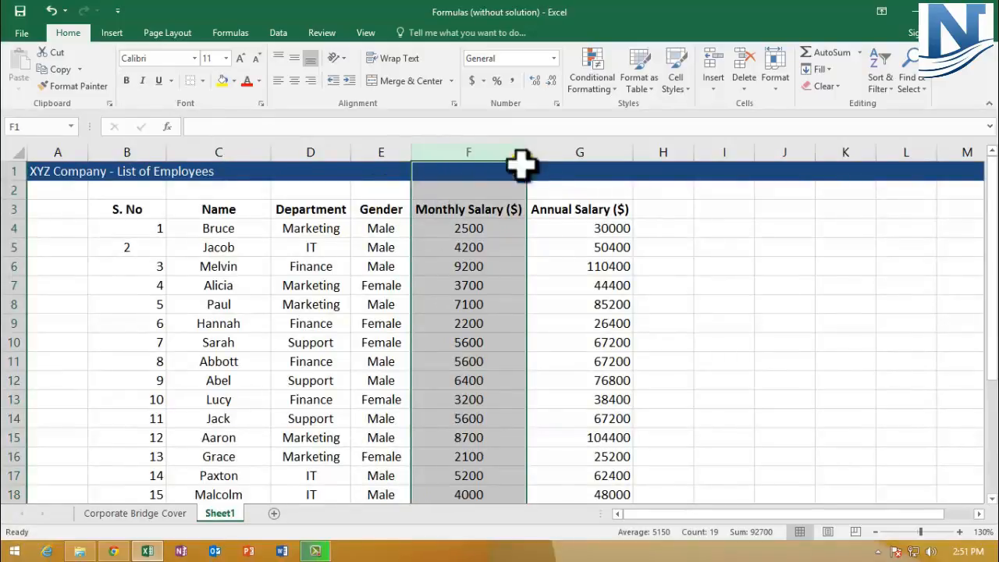
{"action": "left_click", "coordinate": [571, 152]}
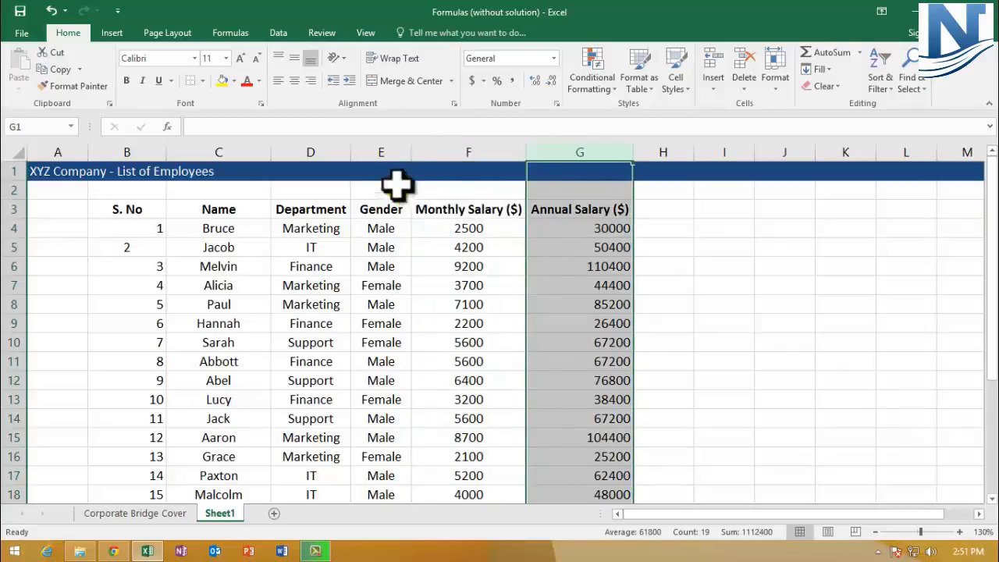
{"action": "left_click", "coordinate": [441, 154]}
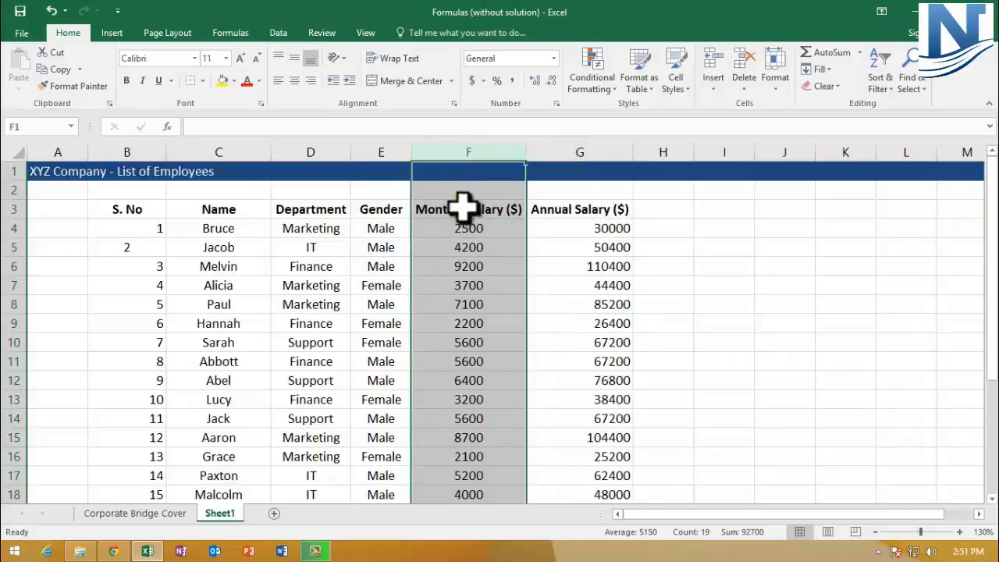
{"action": "left_click", "coordinate": [459, 247]}
{"action": "left_click", "coordinate": [462, 264]}
{"action": "left_click", "coordinate": [463, 283]}
{"action": "left_click", "coordinate": [459, 306]}
{"action": "left_click", "coordinate": [463, 321]}
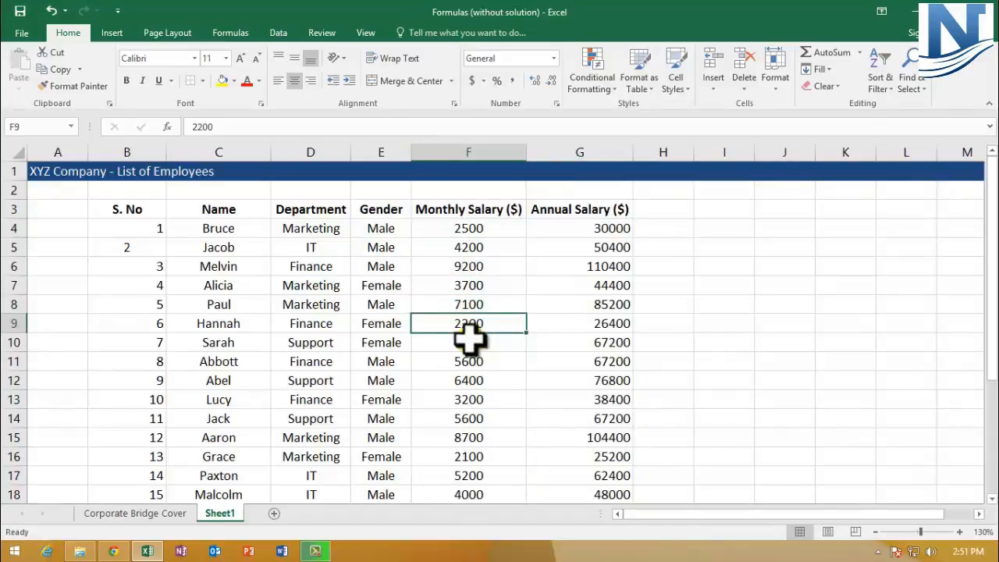
Review the Minimum Salary and Average Salary labels against the salary figures in the employee table.
{"action": "scroll", "coordinate": [468, 340], "scroll_direction": "down", "scroll_amount": 1}
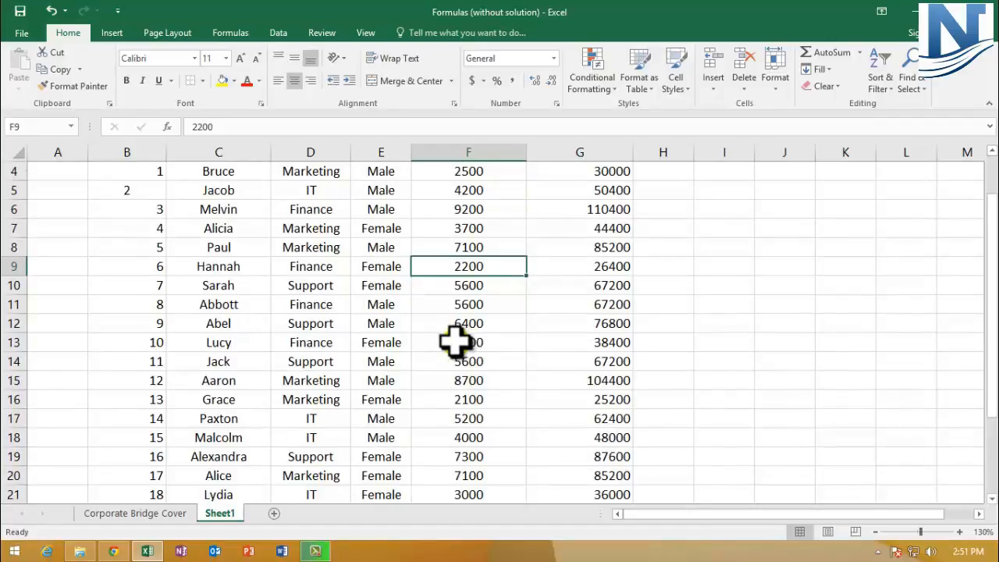
{"action": "scroll", "coordinate": [455, 341], "scroll_direction": "down", "scroll_amount": 5}
{"action": "left_click", "coordinate": [198, 307]}
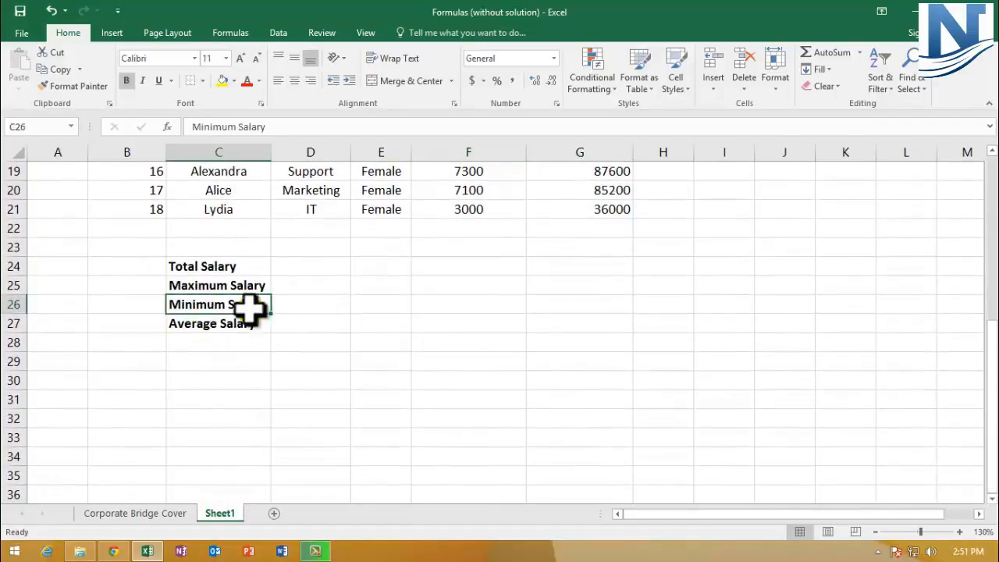
{"action": "scroll", "coordinate": [474, 320], "scroll_direction": "up", "scroll_amount": 6}
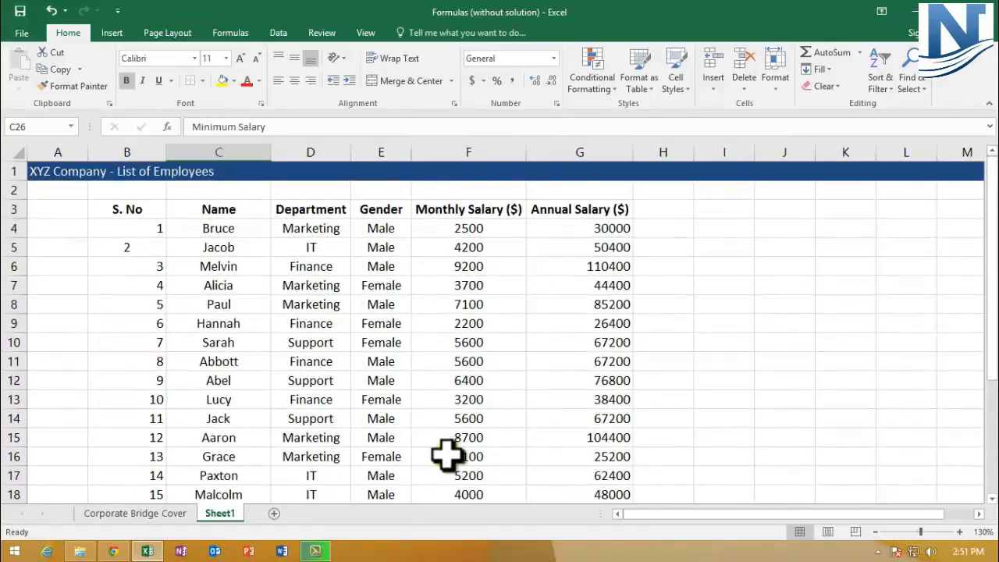
{"action": "scroll", "coordinate": [446, 456], "scroll_direction": "down", "scroll_amount": 2}
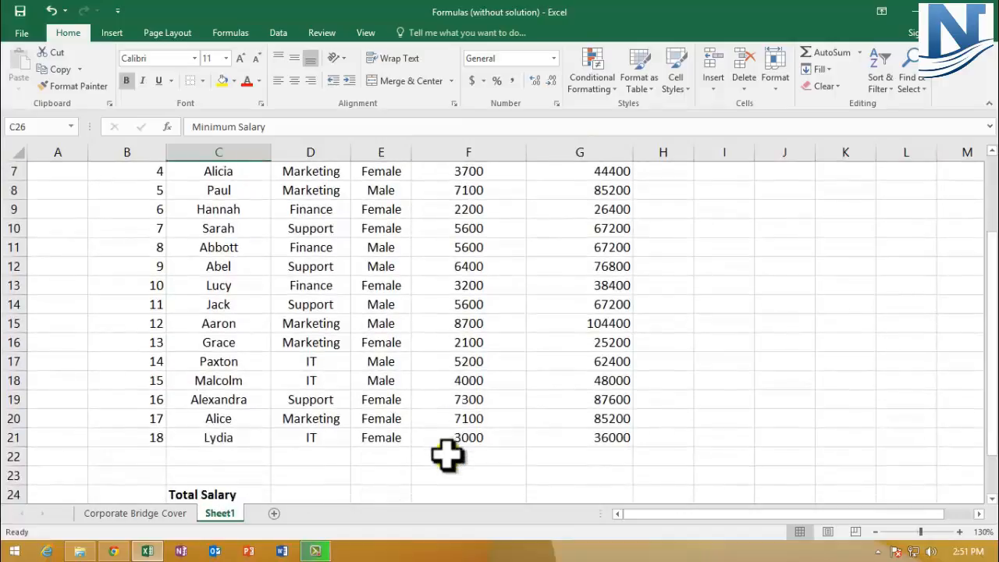
{"action": "scroll", "coordinate": [446, 457], "scroll_direction": "down", "scroll_amount": 1}
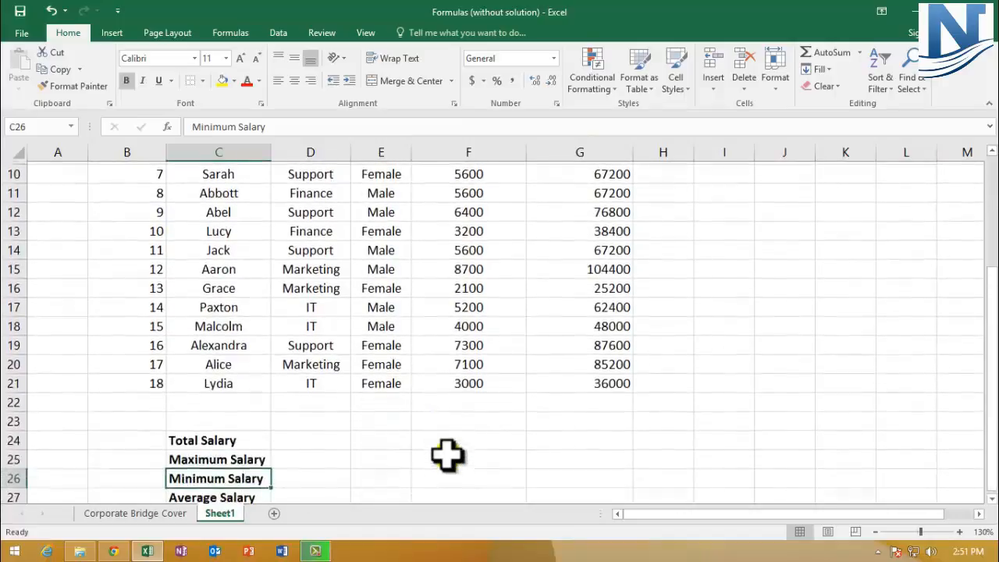
{"action": "scroll", "coordinate": [447, 456], "scroll_direction": "down", "scroll_amount": 2}
{"action": "left_click", "coordinate": [223, 381]}
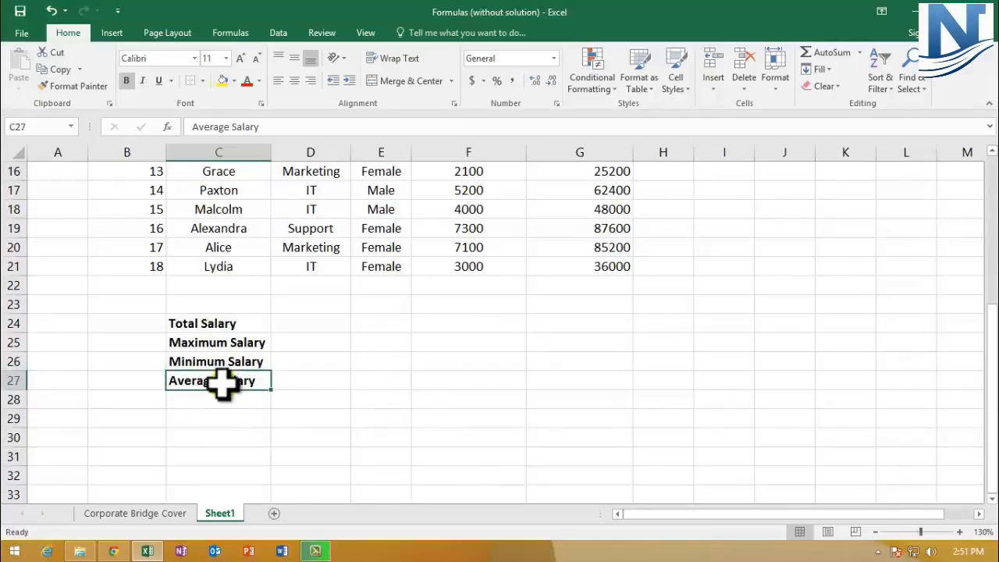
{"action": "scroll", "coordinate": [515, 315], "scroll_direction": "up", "scroll_amount": 3}
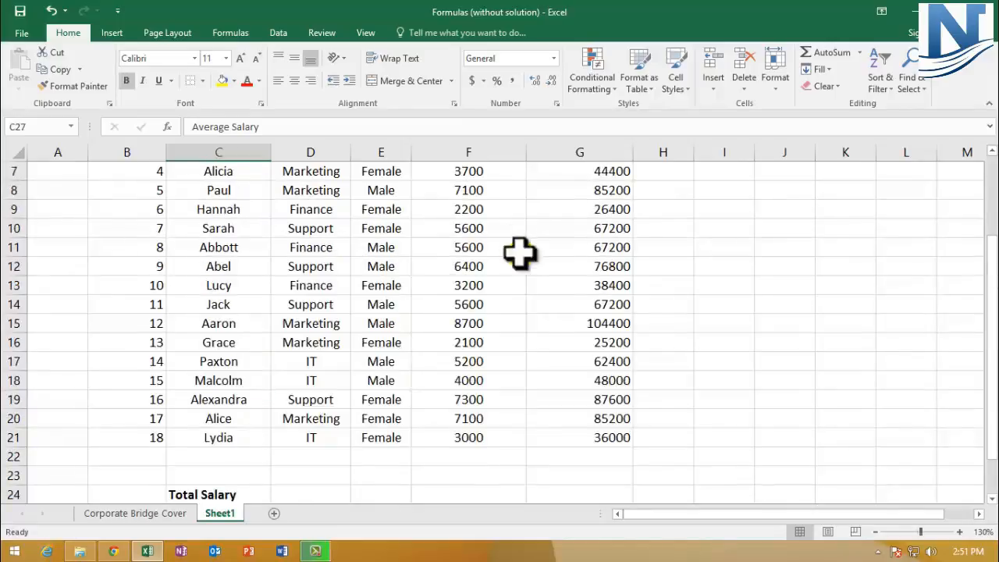
{"action": "scroll", "coordinate": [433, 358], "scroll_direction": "up", "scroll_amount": 2}
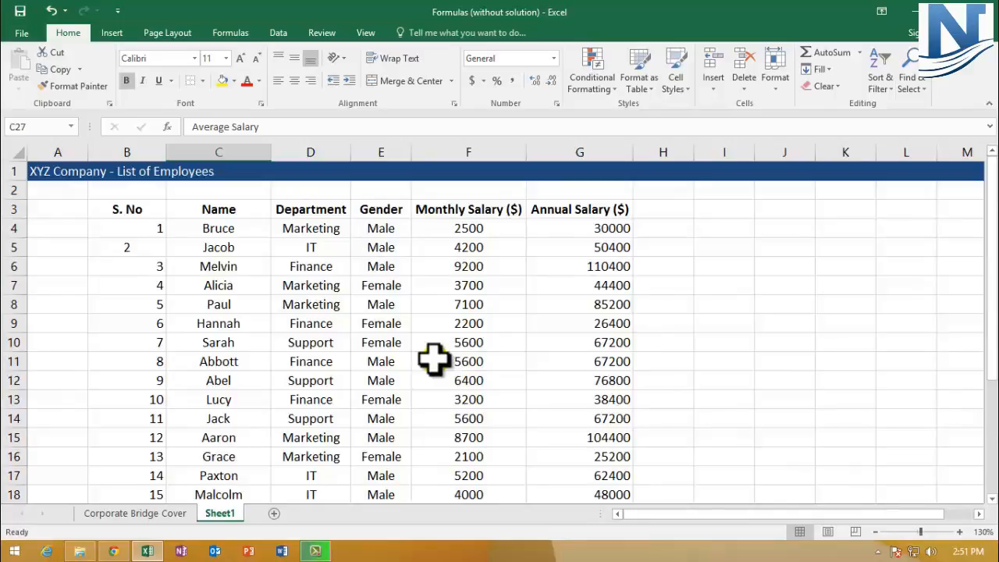
Locate the cell where the Total Salary row meets the Monthly Salary column.
{"action": "scroll", "coordinate": [401, 424], "scroll_direction": "down", "scroll_amount": 3}
{"action": "left_click", "coordinate": [174, 437]}
{"action": "left_click", "coordinate": [13, 437]}
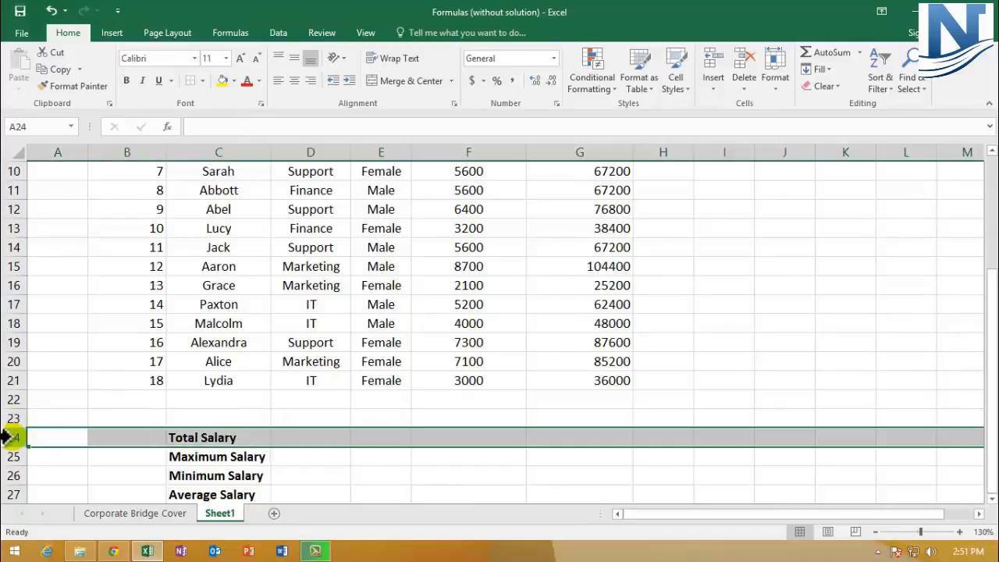
{"action": "left_click", "coordinate": [453, 438]}
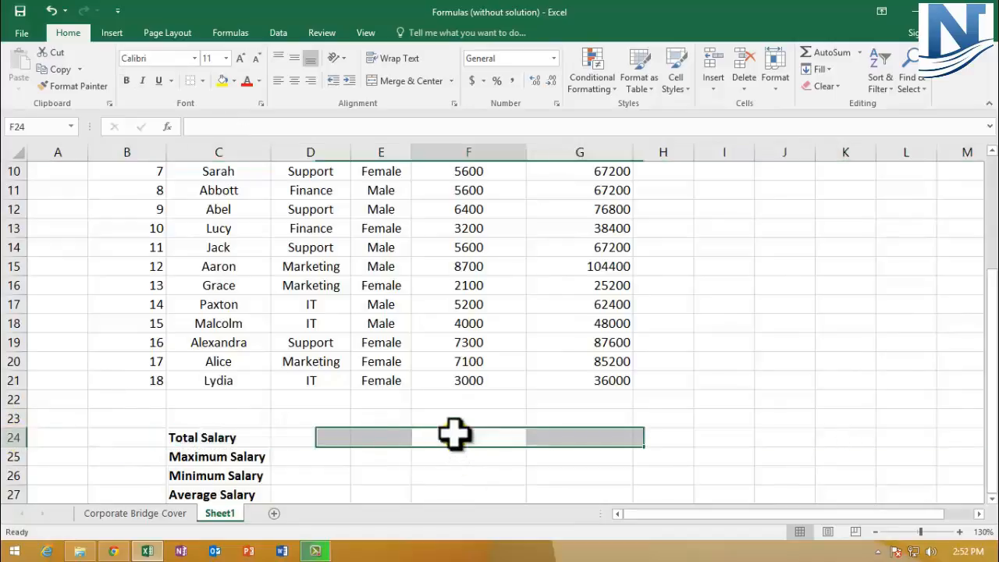
{"action": "scroll", "coordinate": [440, 375], "scroll_direction": "up", "scroll_amount": 3}
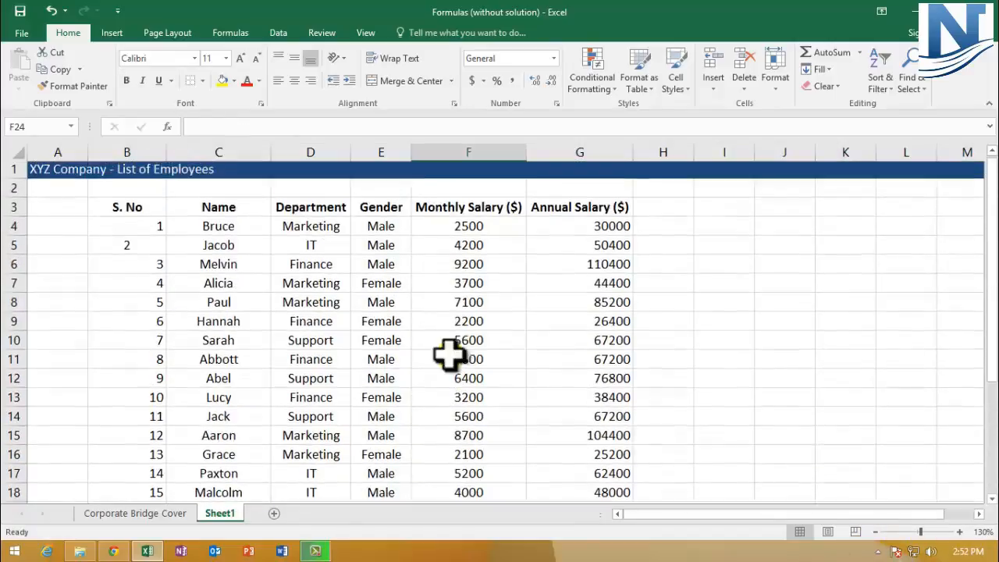
{"action": "left_click", "coordinate": [458, 149]}
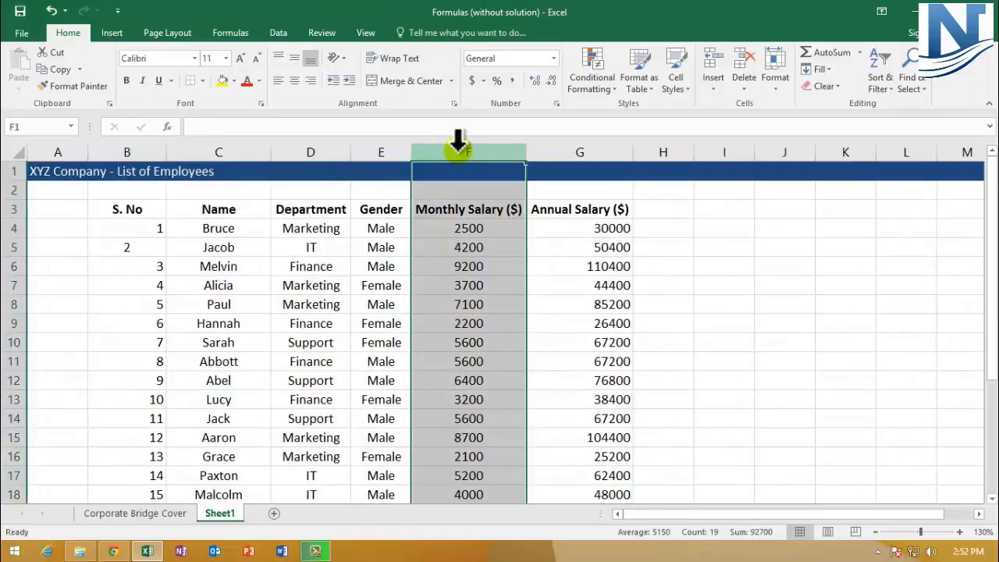
Select cell F24 in the Total Salary row, under the Monthly Salary column.
{"action": "left_click", "coordinate": [875, 532]}
{"action": "left_click", "coordinate": [876, 532]}
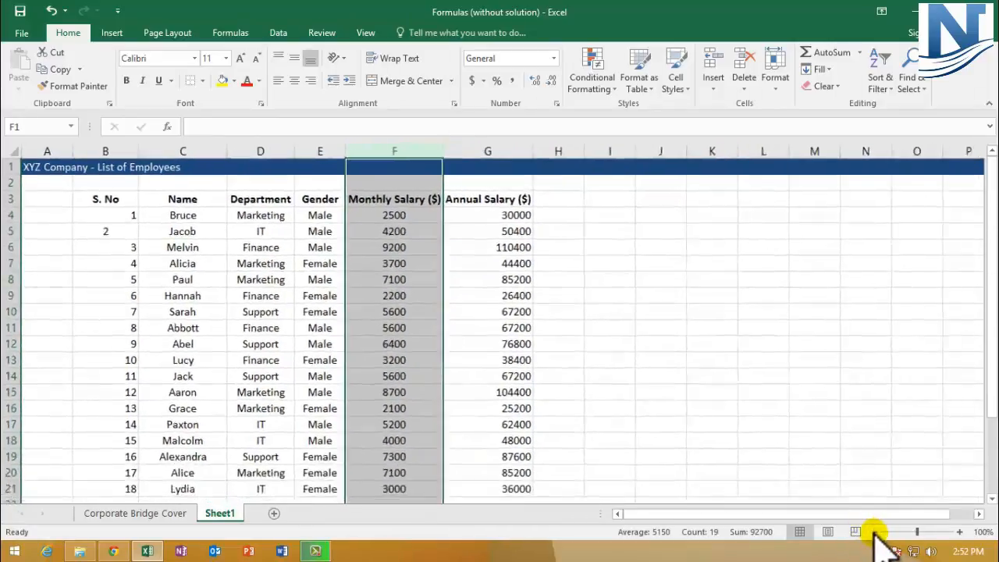
{"action": "left_click", "coordinate": [876, 531]}
{"action": "scroll", "coordinate": [440, 461], "scroll_direction": "down", "scroll_amount": 1}
{"action": "scroll", "coordinate": [440, 461], "scroll_direction": "up", "scroll_amount": 1}
{"action": "left_click", "coordinate": [557, 459]}
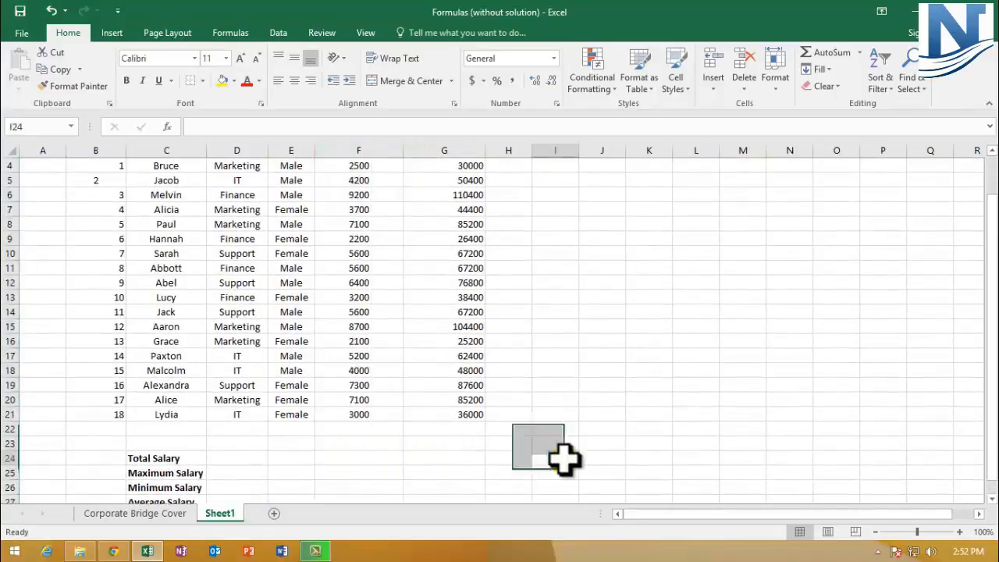
{"action": "left_click", "coordinate": [353, 459]}
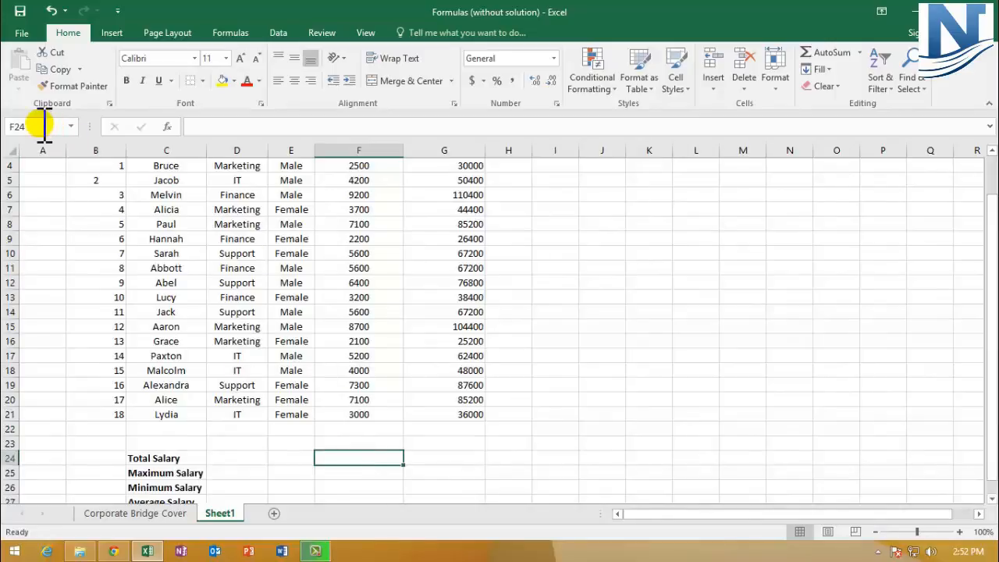
{"action": "scroll", "coordinate": [401, 307], "scroll_direction": "up", "scroll_amount": 1}
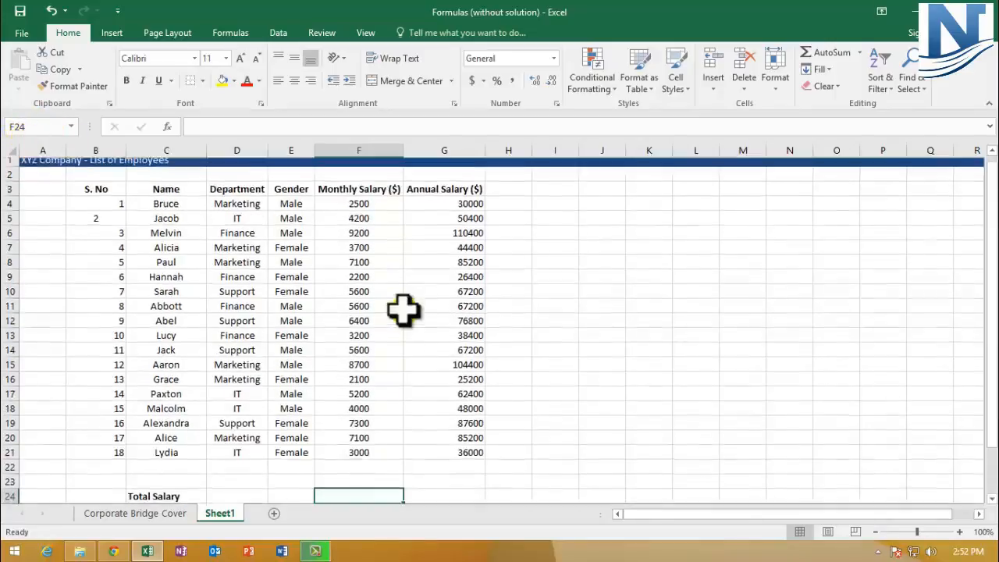
{"action": "scroll", "coordinate": [358, 414], "scroll_direction": "down", "scroll_amount": 1}
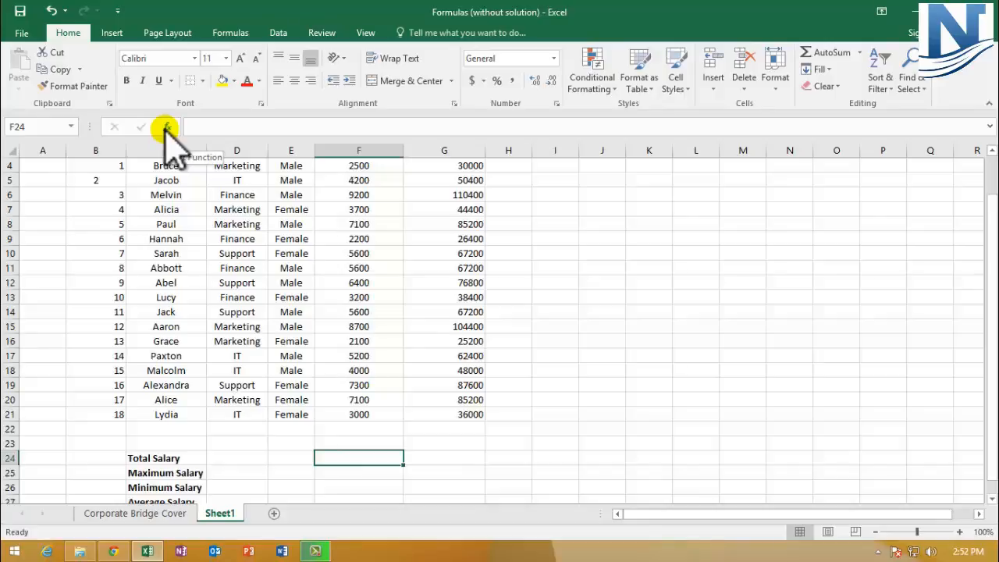
Select all the monthly salary values in F4:F21.
{"action": "scroll", "coordinate": [343, 195], "scroll_direction": "up", "scroll_amount": 1}
{"action": "left_click", "coordinate": [359, 208]}
{"action": "left_click_drag", "start_coordinate": [359, 207], "coordinate": [337, 461]}
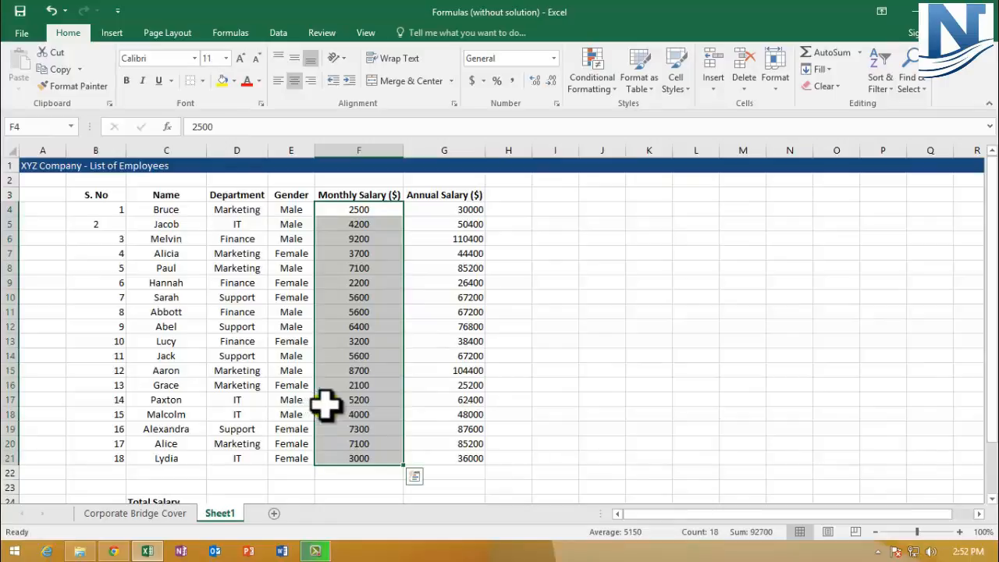
Enter the text SUM in cell K5.
{"action": "left_click", "coordinate": [638, 225]}
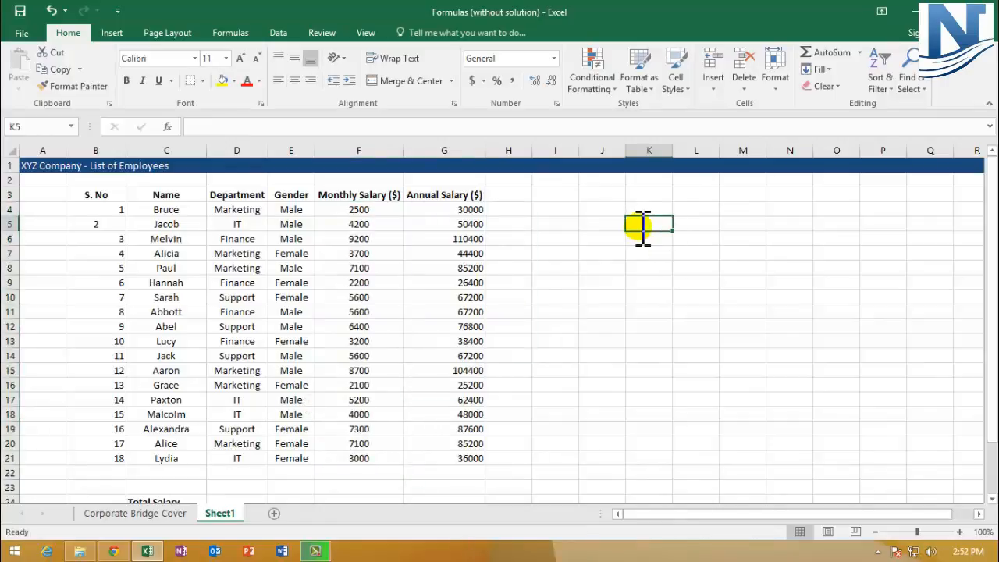
{"action": "type", "text": "SUM"}
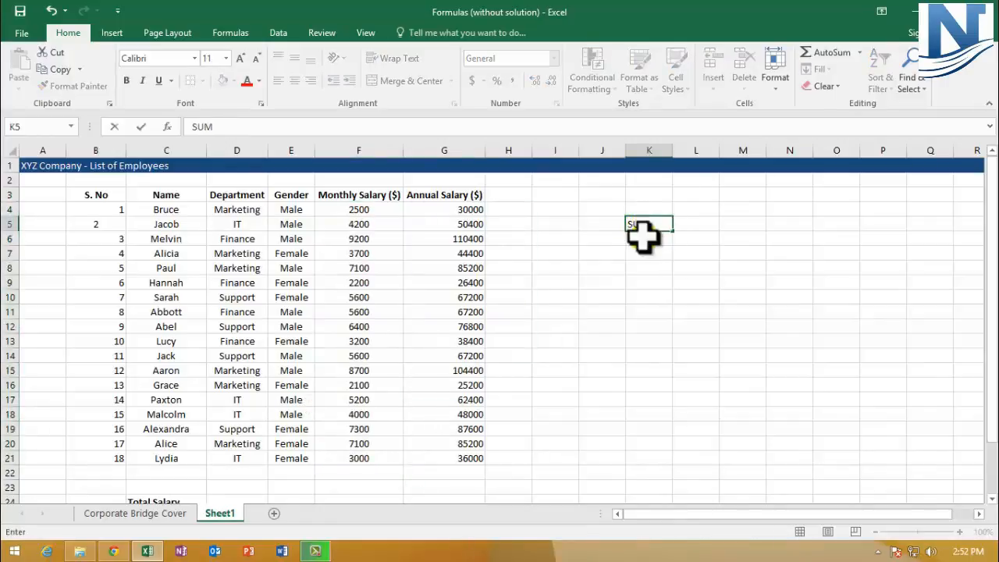
{"action": "key", "text": "Return"}
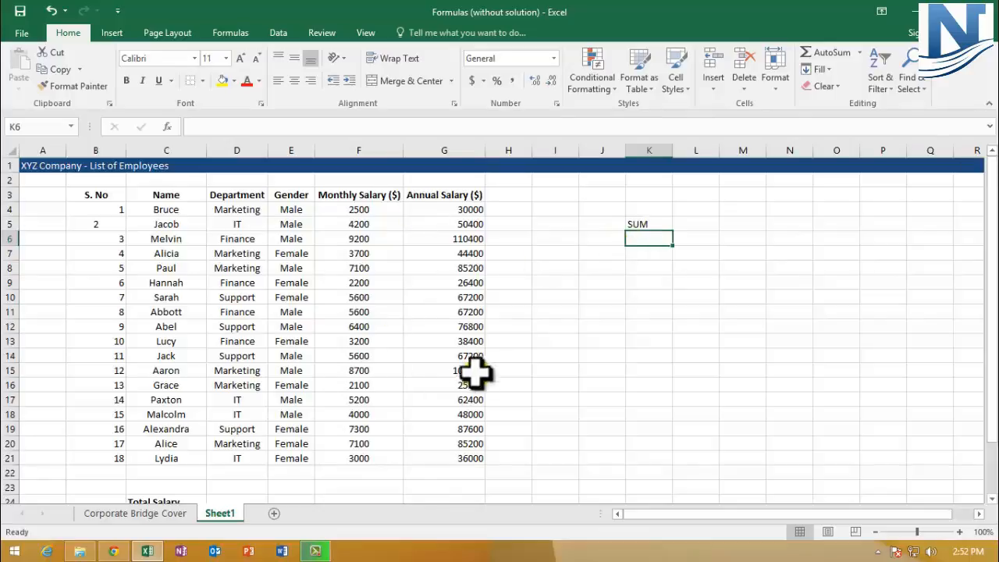
Insert the SUM function in Total Salary cell F24, choosing it from the Most Recently Used function category.
{"action": "scroll", "coordinate": [464, 375], "scroll_direction": "down", "scroll_amount": 1}
{"action": "left_click", "coordinate": [340, 457]}
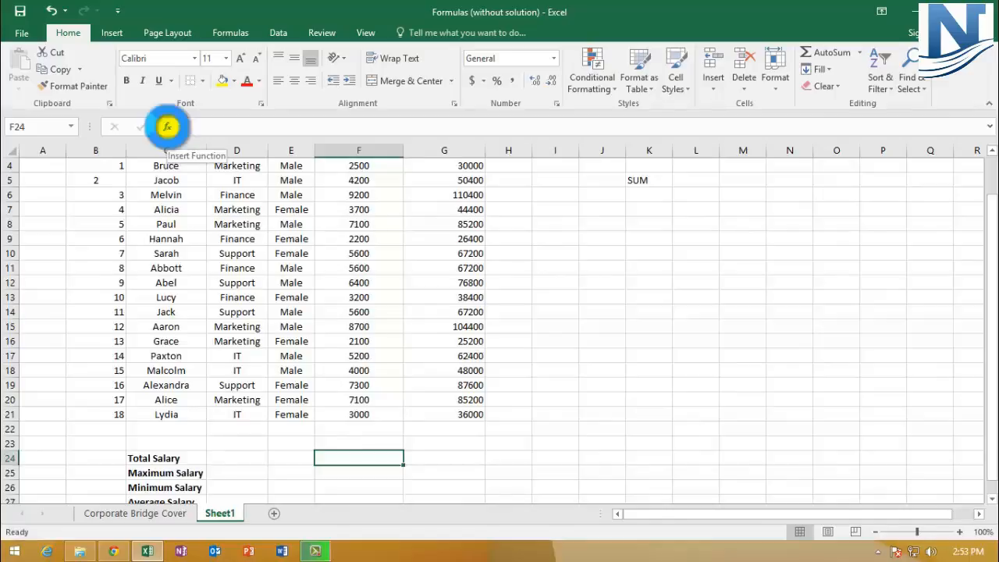
{"action": "left_click", "coordinate": [167, 127]}
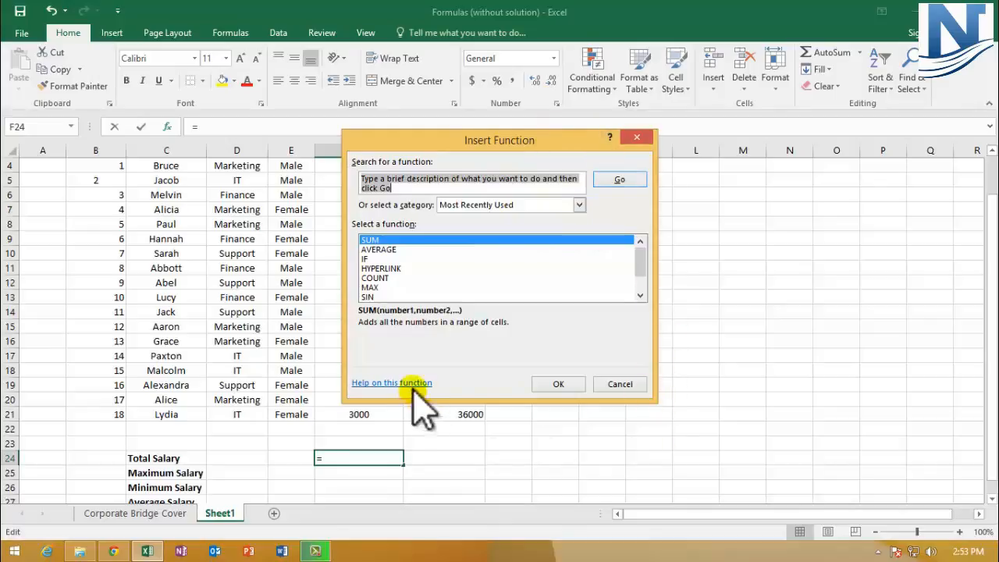
{"action": "left_click_drag", "start_coordinate": [640, 261], "coordinate": [641, 238]}
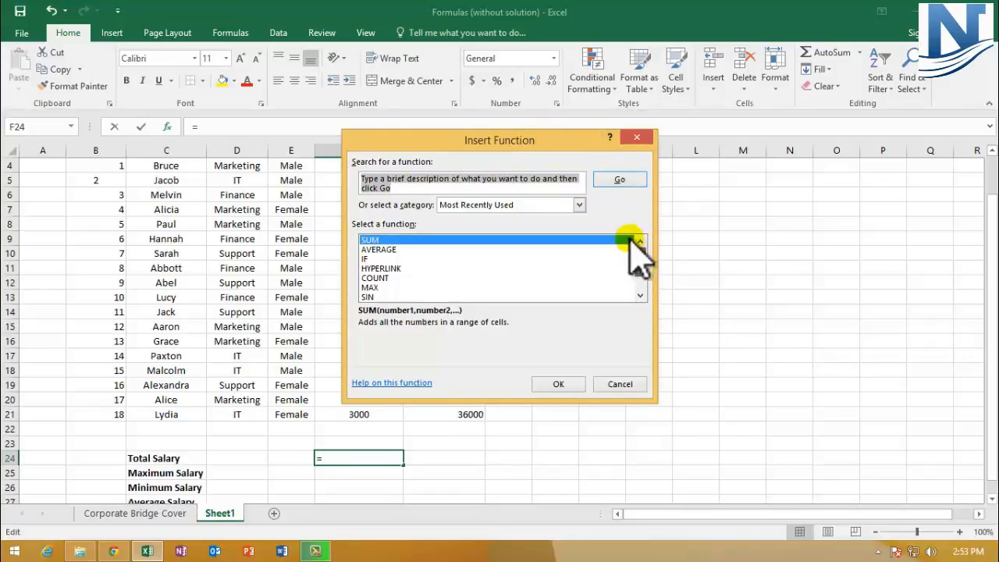
{"action": "left_click", "coordinate": [579, 205]}
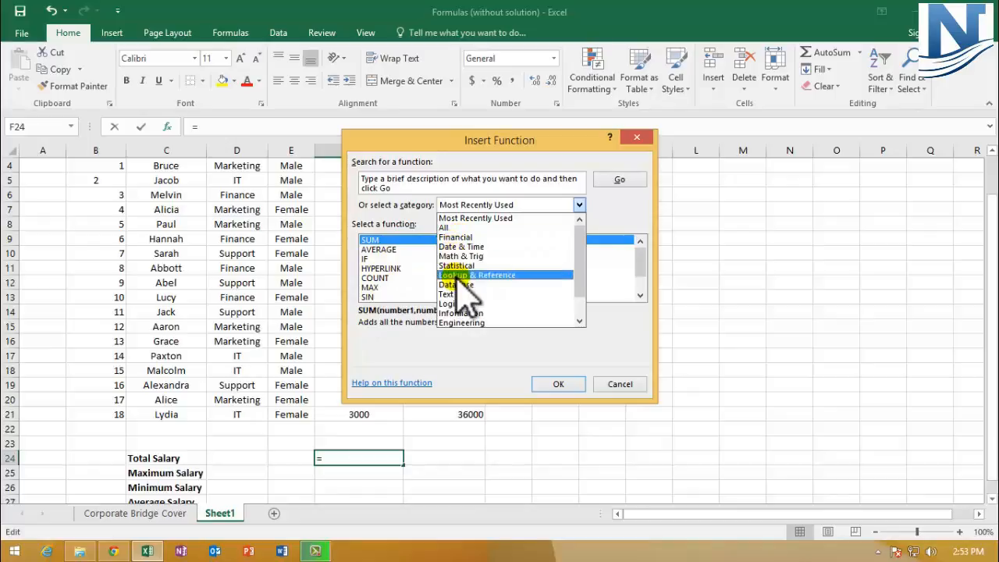
{"action": "left_click", "coordinate": [492, 219]}
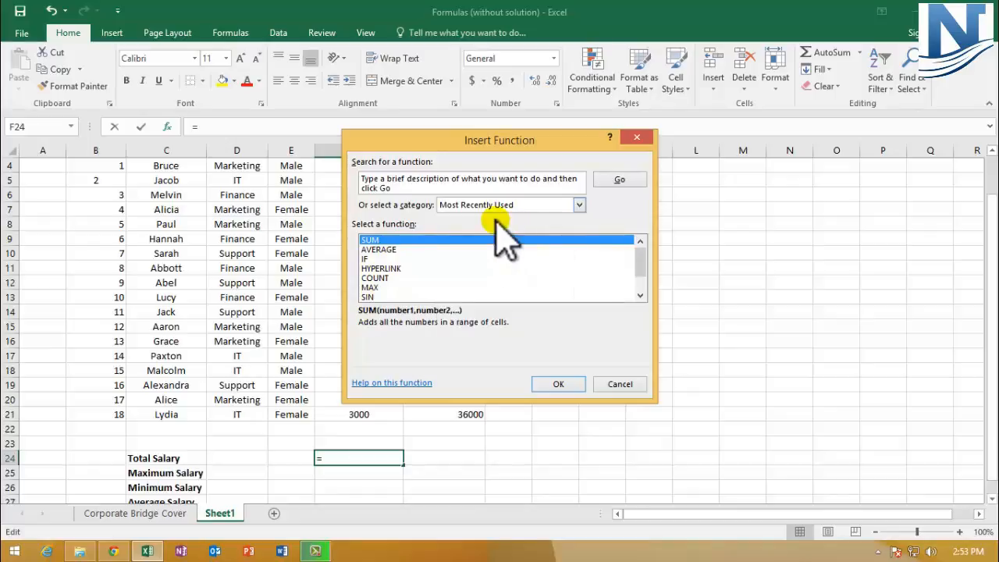
{"action": "left_click", "coordinate": [378, 249]}
{"action": "left_click", "coordinate": [373, 240]}
{"action": "left_click", "coordinate": [555, 384]}
Set the SUM function's first argument to the monthly salaries F4:F21 and complete the formula in F24.
{"action": "left_click_drag", "start_coordinate": [473, 130], "coordinate": [752, 171]}
{"action": "scroll", "coordinate": [339, 372], "scroll_direction": "up", "scroll_amount": 1}
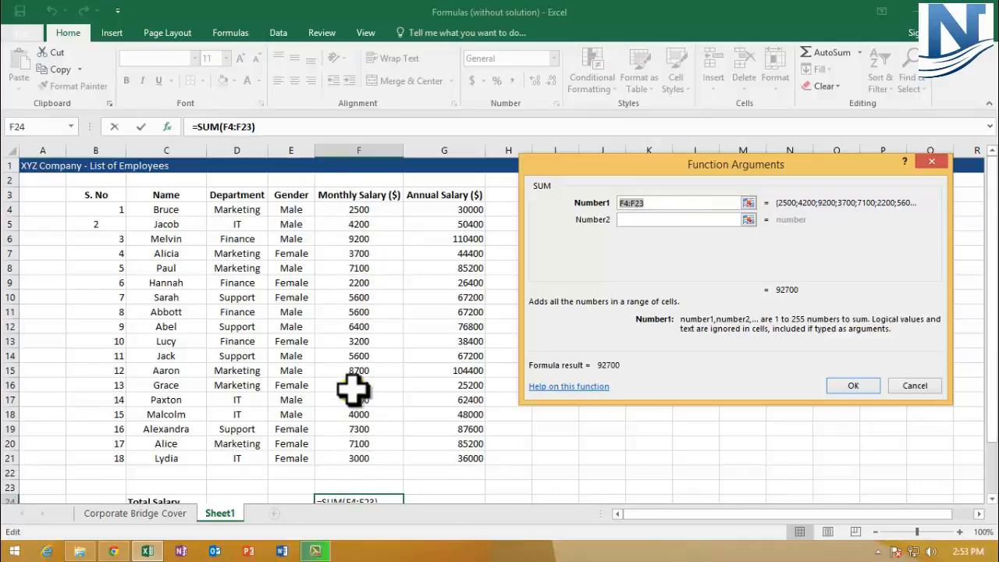
{"action": "left_click", "coordinate": [355, 207]}
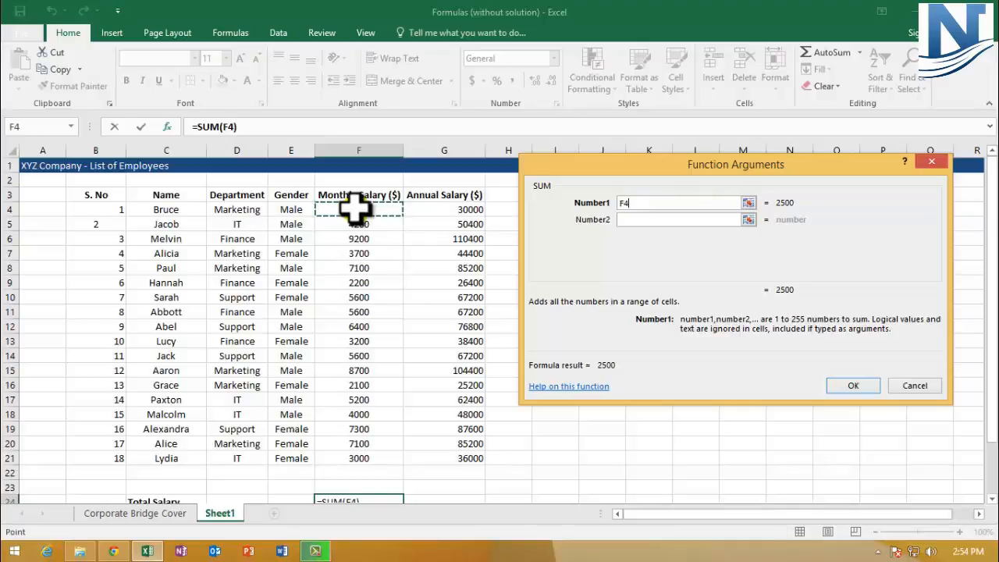
{"action": "left_click_drag", "start_coordinate": [355, 206], "coordinate": [360, 461]}
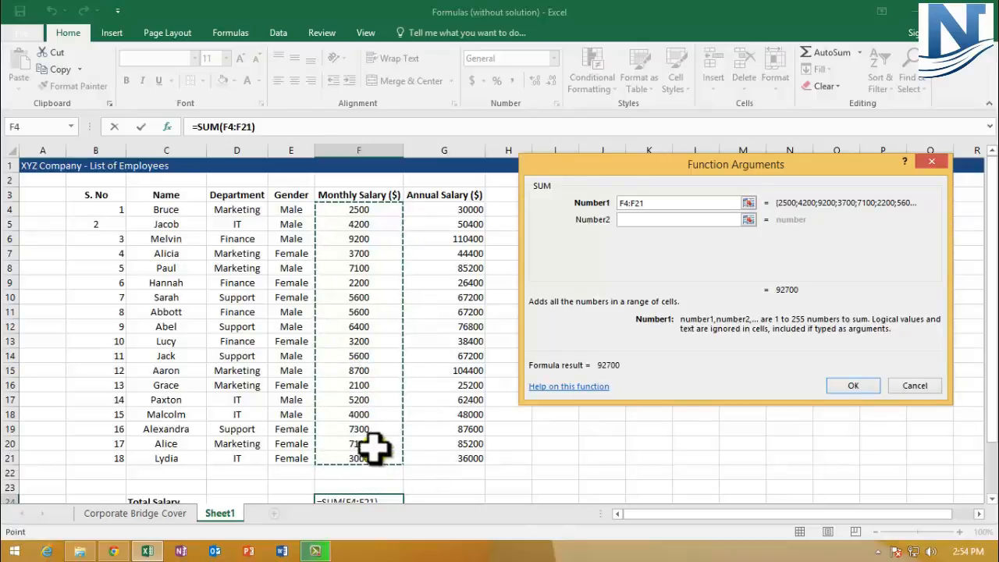
{"action": "left_click", "coordinate": [637, 205]}
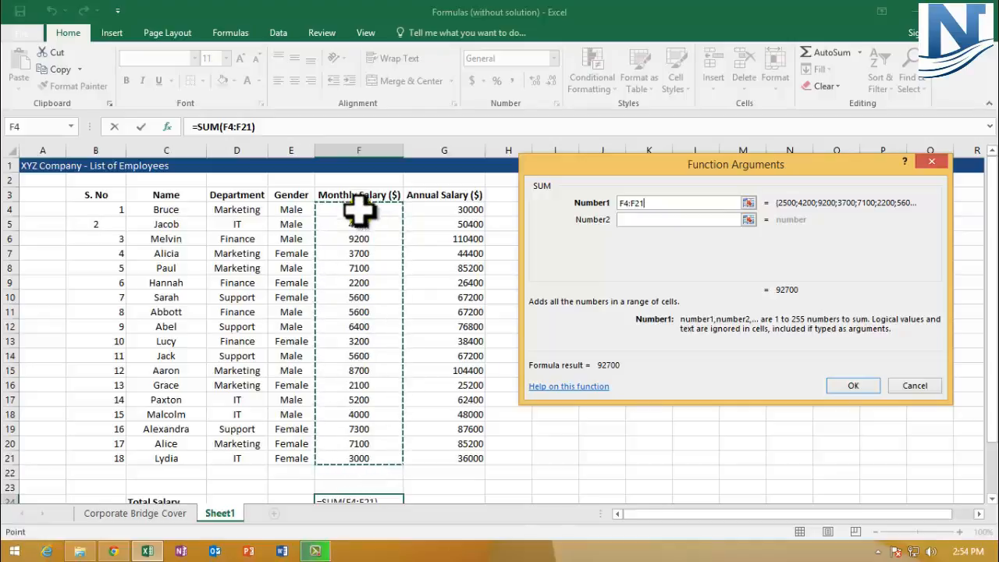
{"action": "left_click", "coordinate": [644, 203]}
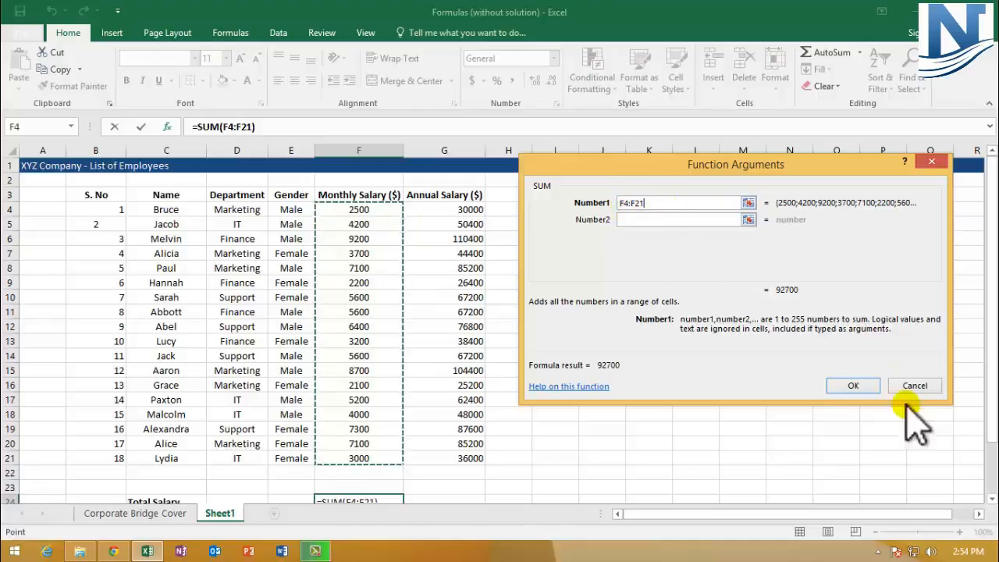
{"action": "left_click", "coordinate": [852, 386]}
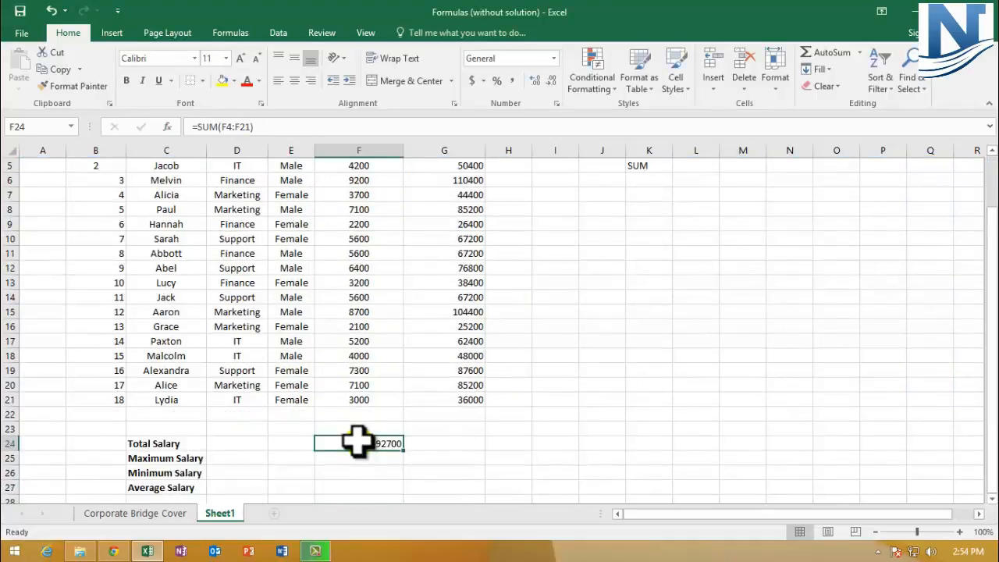
Examine the Monthly Salary column and the Total Salary row where the F24 formula sits.
{"action": "scroll", "coordinate": [358, 441], "scroll_direction": "up", "scroll_amount": 2}
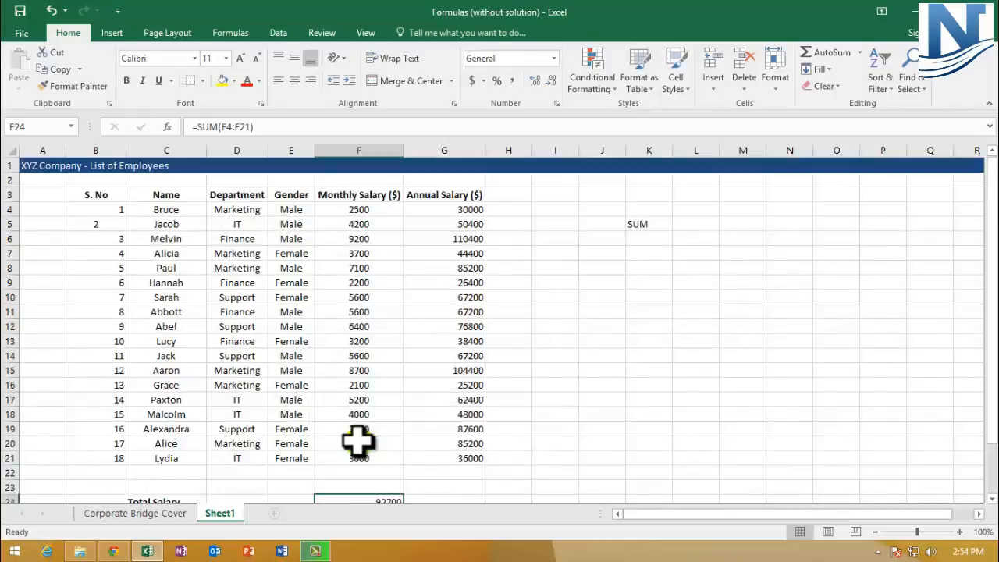
{"action": "left_click", "coordinate": [359, 152]}
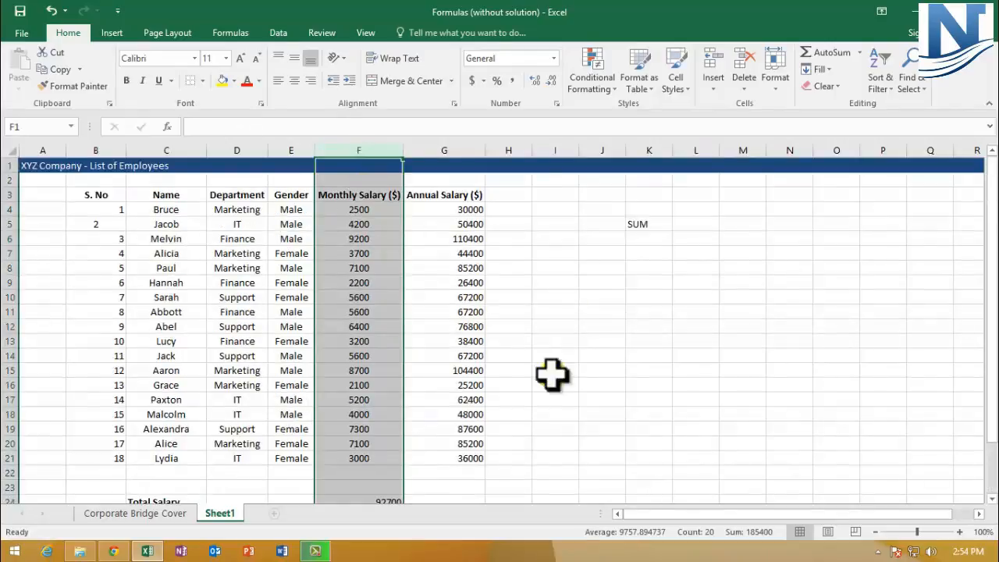
{"action": "scroll", "coordinate": [384, 446], "scroll_direction": "down", "scroll_amount": 1}
{"action": "left_click", "coordinate": [374, 459]}
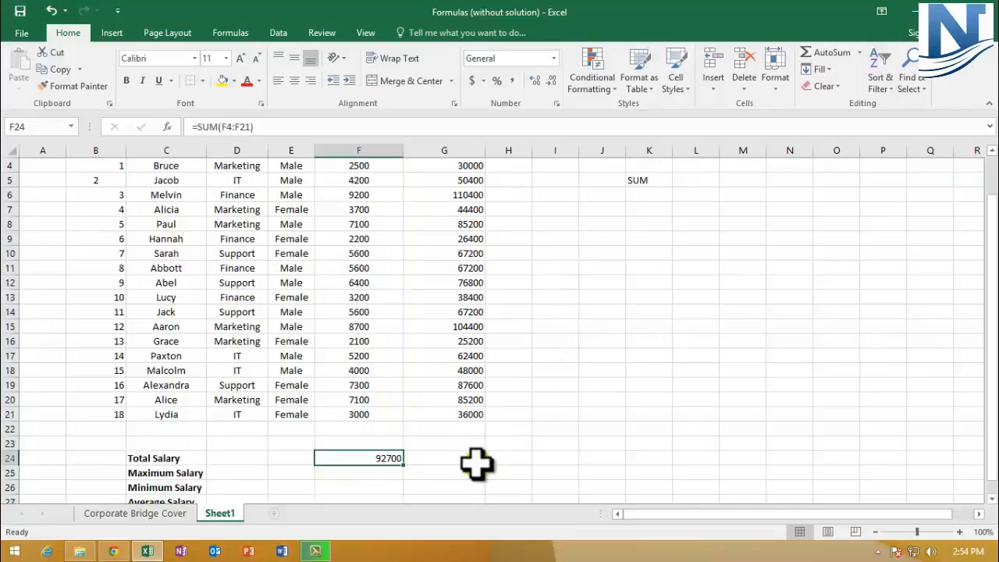
{"action": "left_click", "coordinate": [173, 457]}
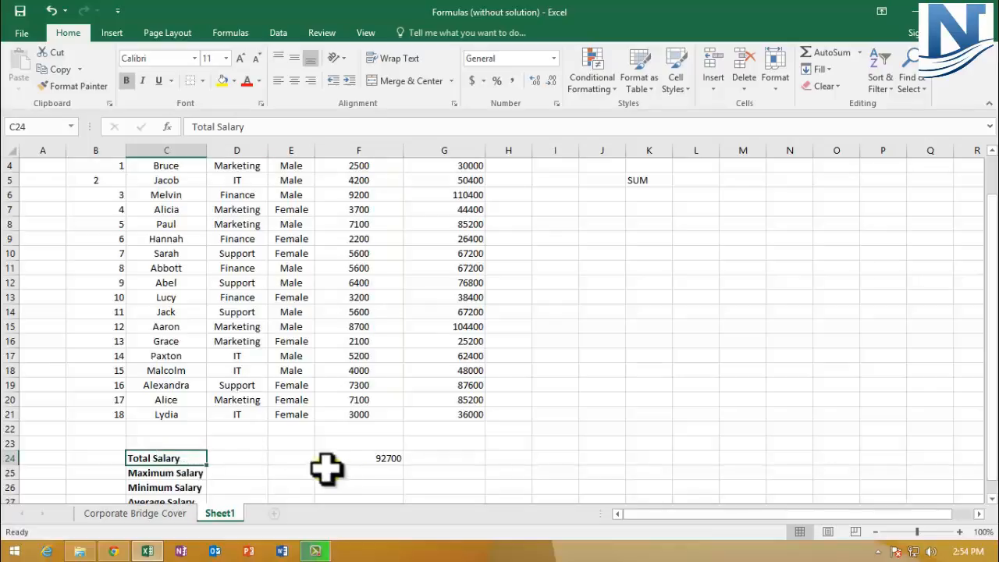
{"action": "left_click", "coordinate": [432, 452]}
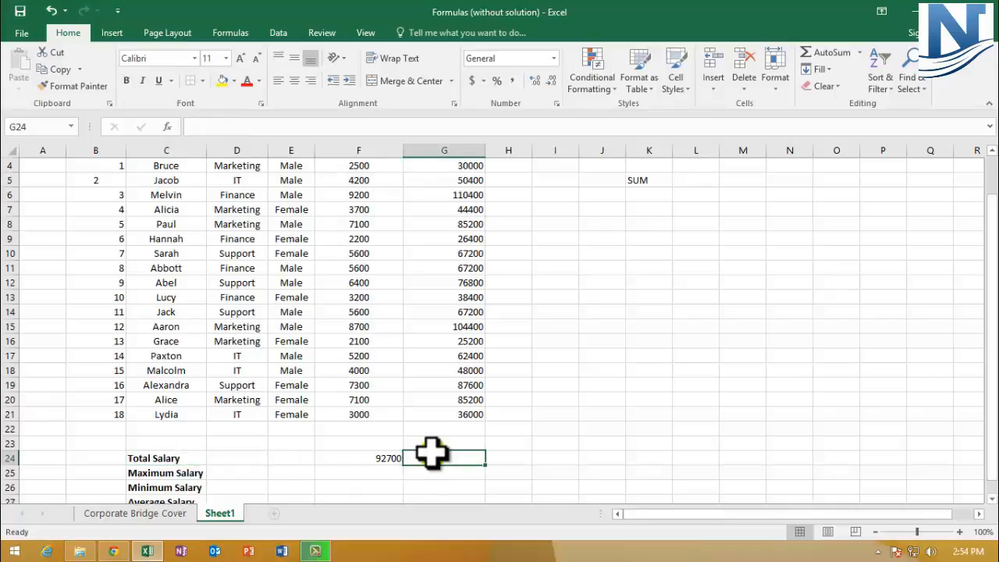
{"action": "left_click", "coordinate": [9, 459]}
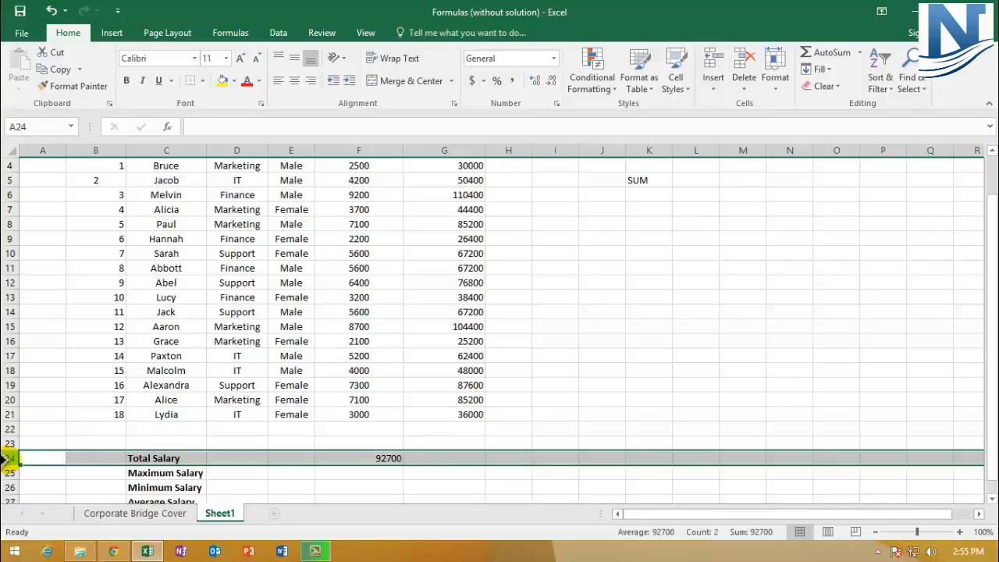
Insert a SUM function over the annual salaries G4:G21 in Total Salary cell G24.
{"action": "left_click", "coordinate": [464, 457]}
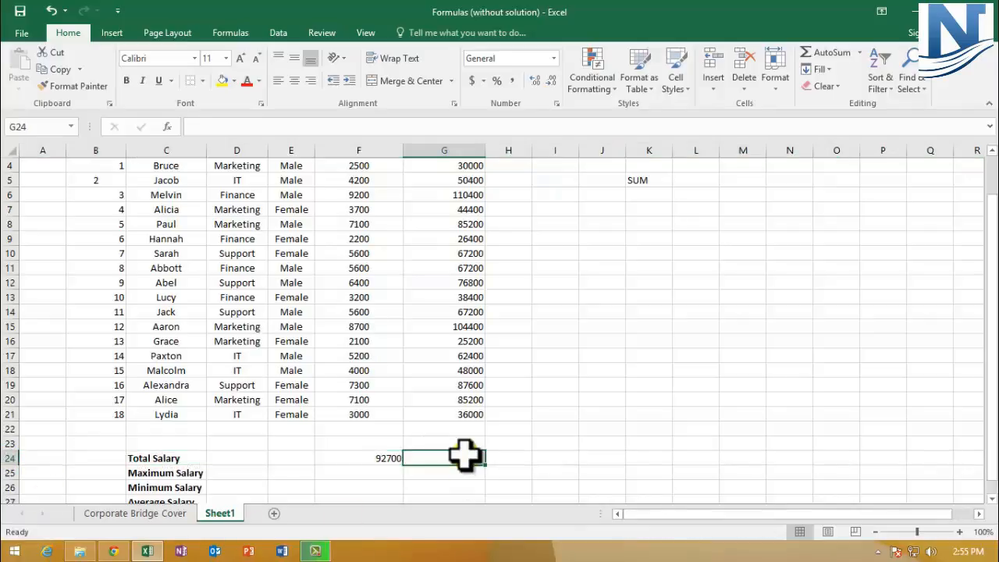
{"action": "scroll", "coordinate": [445, 421], "scroll_direction": "up", "scroll_amount": 1}
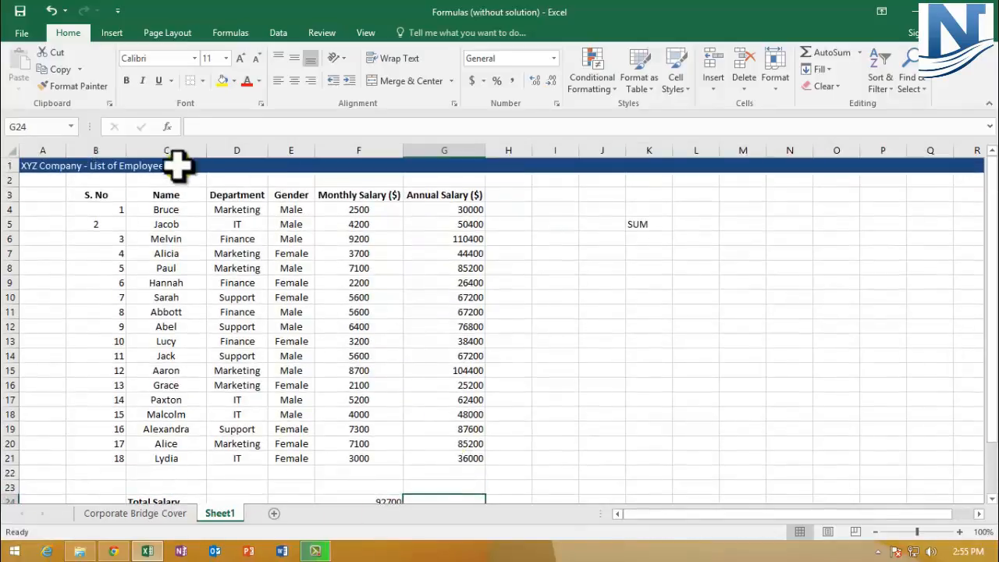
{"action": "left_click", "coordinate": [167, 129]}
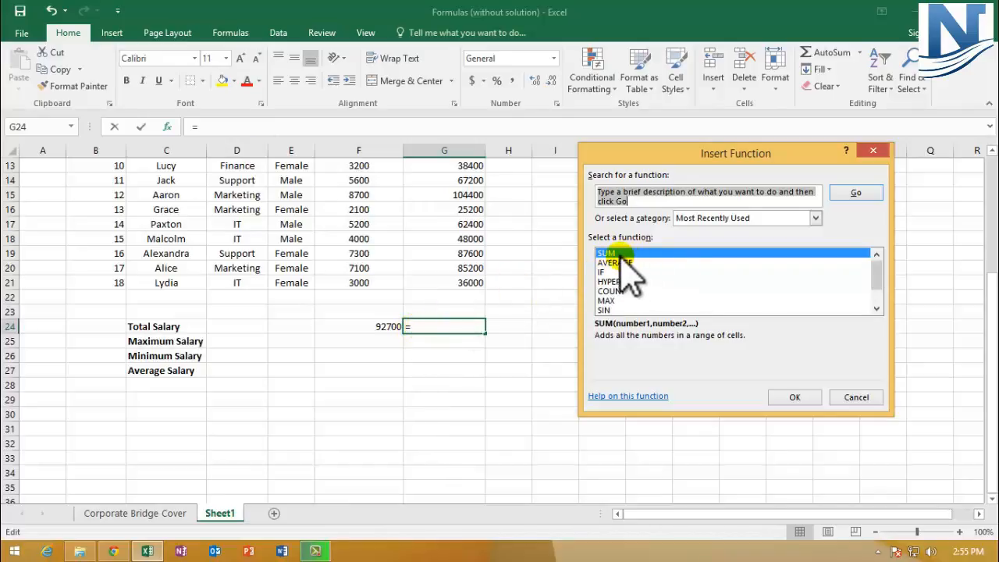
{"action": "left_click", "coordinate": [790, 399]}
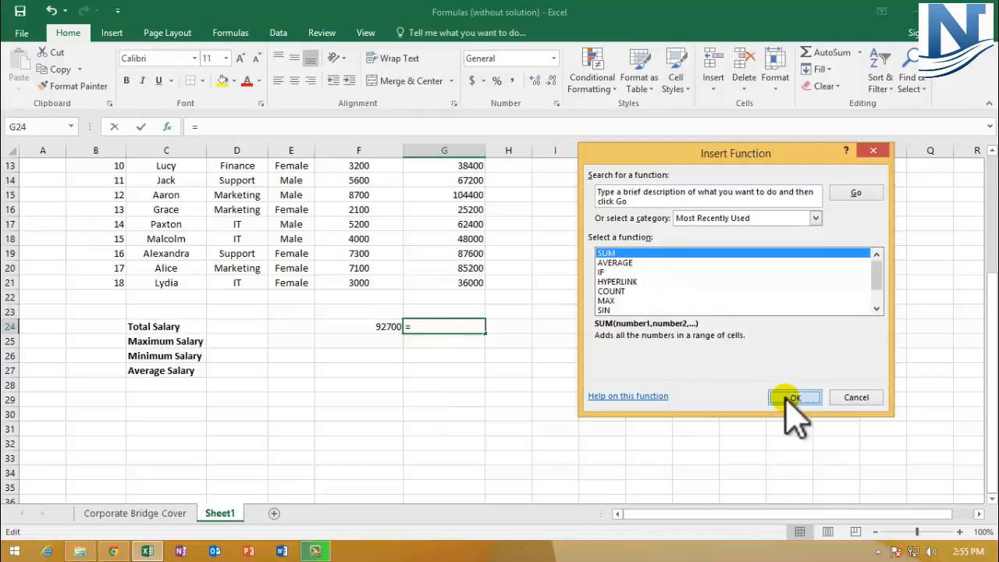
{"action": "scroll", "coordinate": [887, 422], "scroll_direction": "up", "scroll_amount": 1}
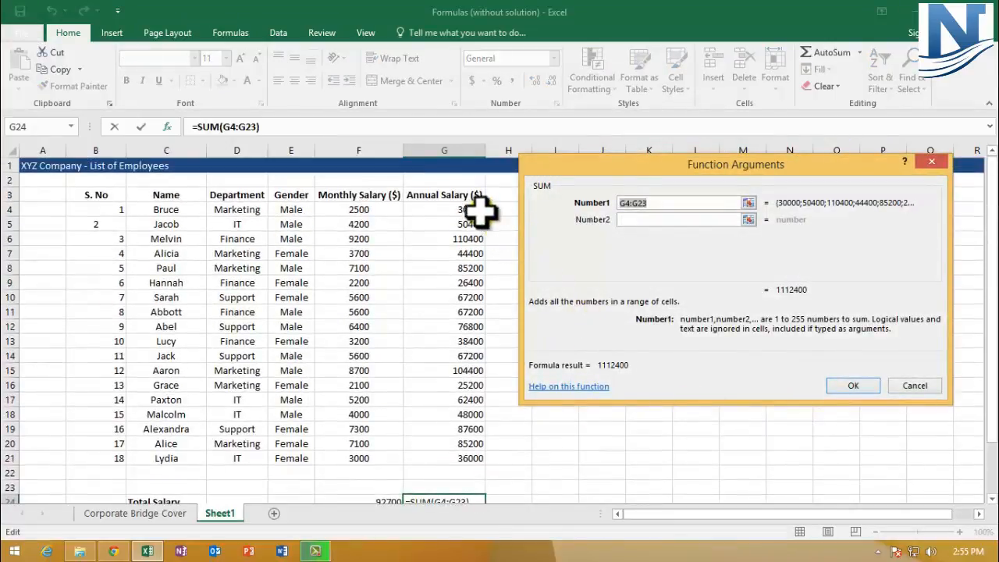
{"action": "left_click_drag", "start_coordinate": [466, 207], "coordinate": [460, 459]}
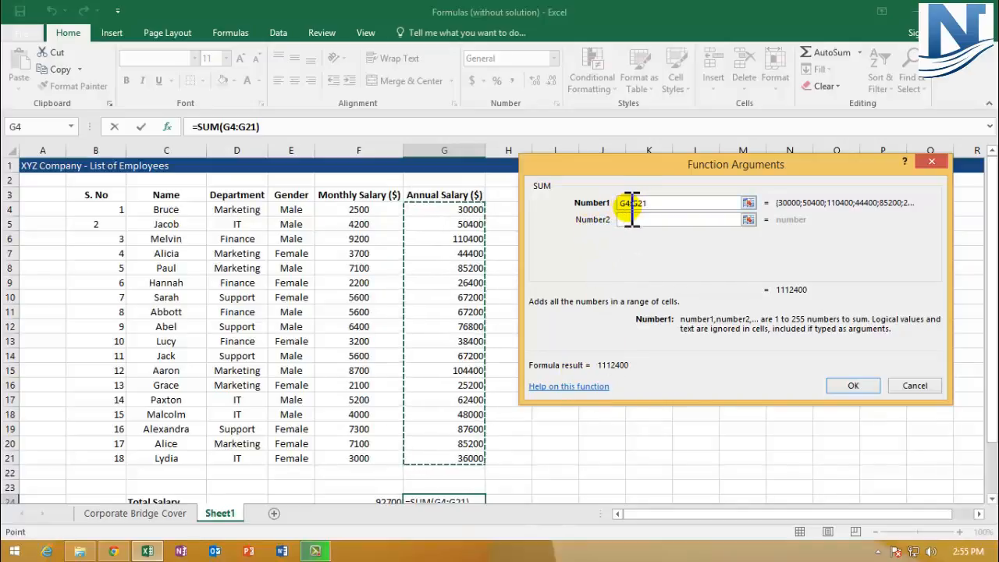
{"action": "left_click", "coordinate": [853, 385]}
Review the Total Salary row and the G24 formula against the Annual Salary column.
{"action": "scroll", "coordinate": [547, 422], "scroll_direction": "down", "scroll_amount": 2}
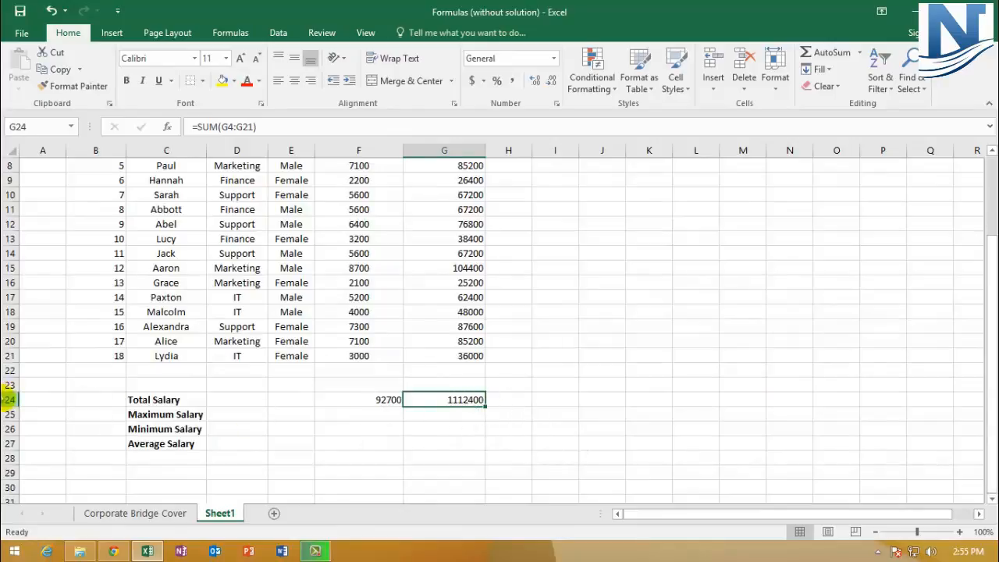
{"action": "left_click", "coordinate": [9, 400]}
{"action": "left_click", "coordinate": [454, 399]}
{"action": "scroll", "coordinate": [457, 398], "scroll_direction": "up", "scroll_amount": 2}
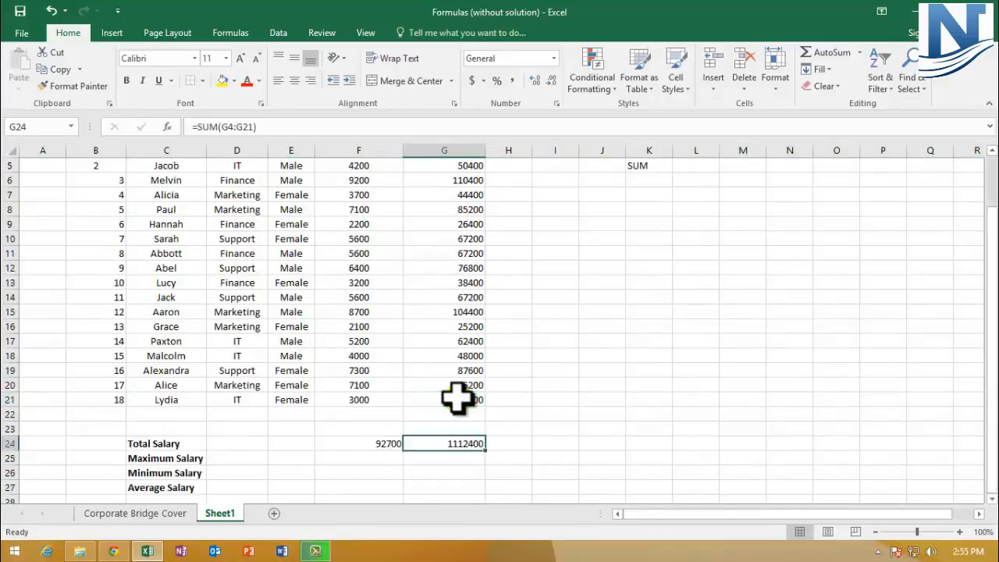
{"action": "scroll", "coordinate": [456, 398], "scroll_direction": "up", "scroll_amount": 1}
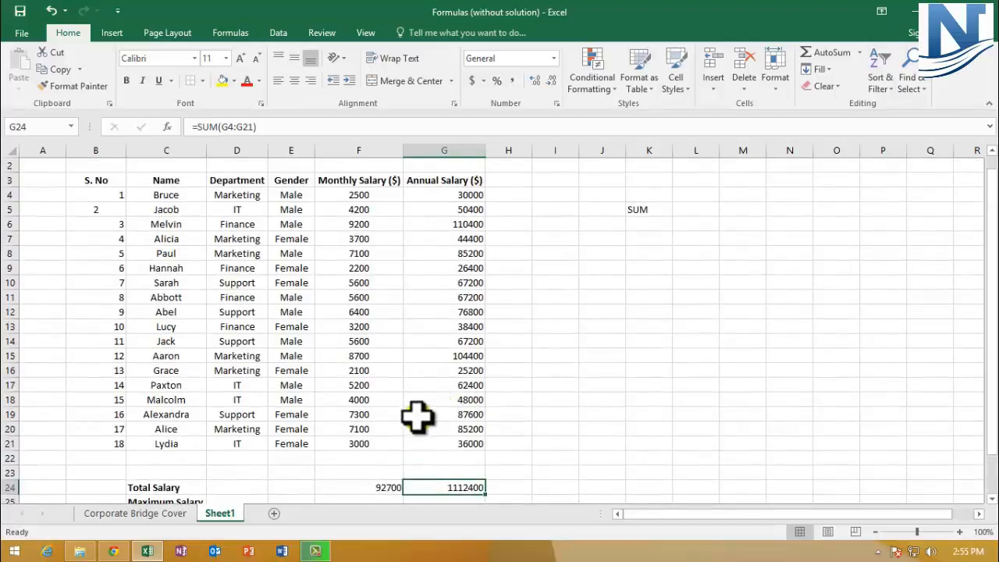
{"action": "scroll", "coordinate": [418, 425], "scroll_direction": "down", "scroll_amount": 2}
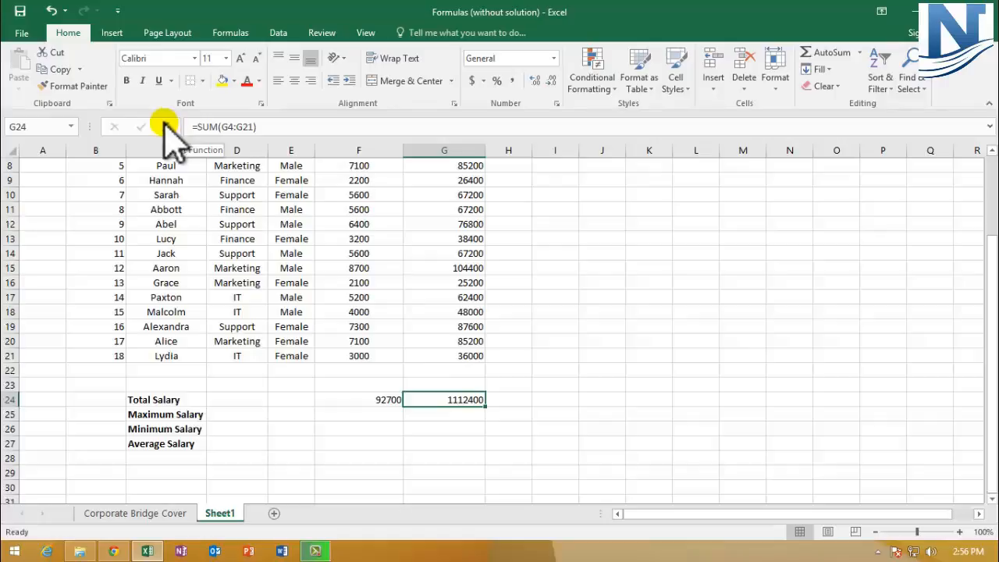
Delete the SUM formulas from Total Salary cells F24 and G24.
{"action": "scroll", "coordinate": [437, 434], "scroll_direction": "up", "scroll_amount": 1}
{"action": "left_click", "coordinate": [379, 443]}
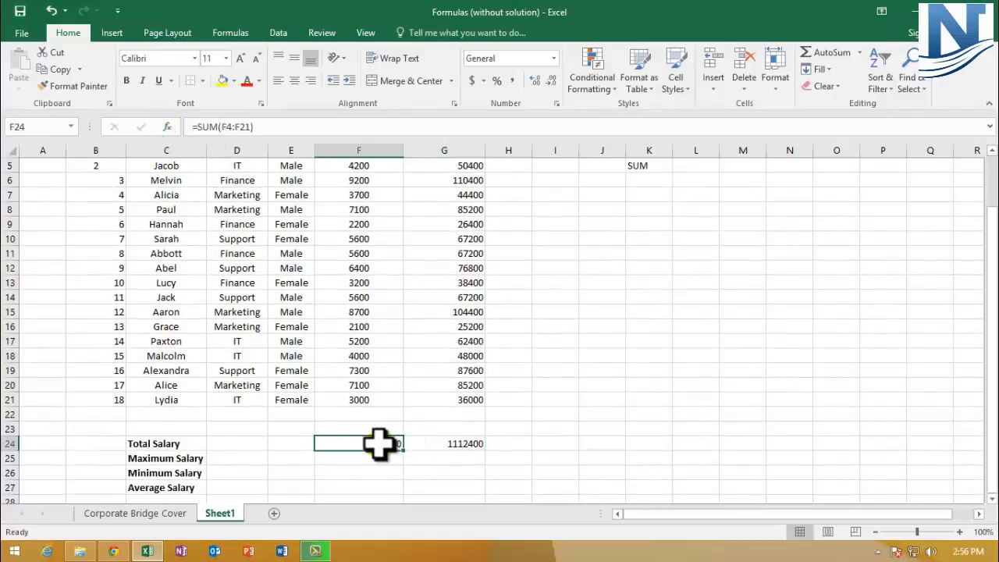
{"action": "key", "text": "Delete"}
{"action": "left_click", "coordinate": [459, 445]}
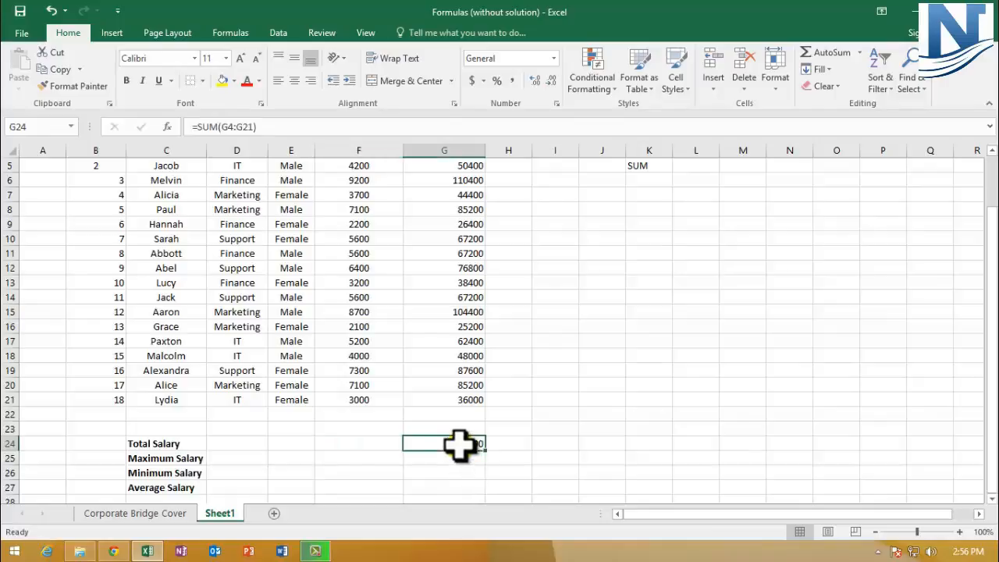
{"action": "key", "text": "Delete"}
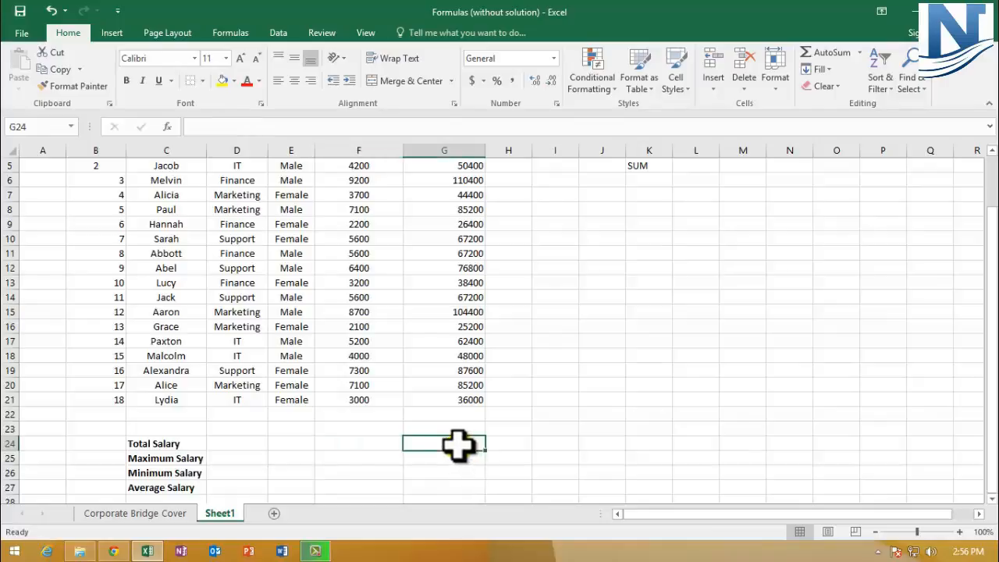
Write the formula =SUM(F4:F21) directly in Total Salary cell F24 to add up the monthly salaries.
{"action": "left_click", "coordinate": [359, 445]}
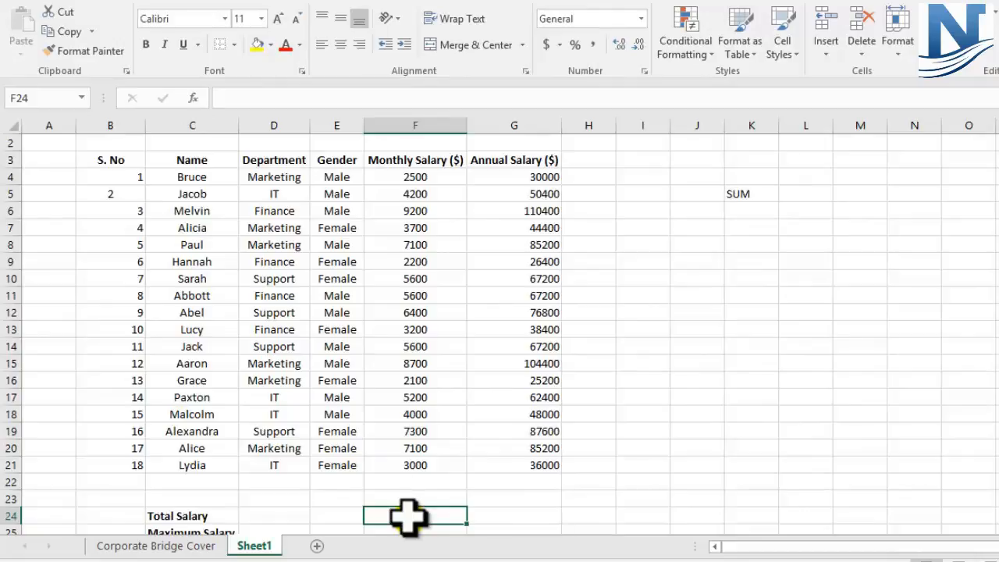
{"action": "type", "text": "="}
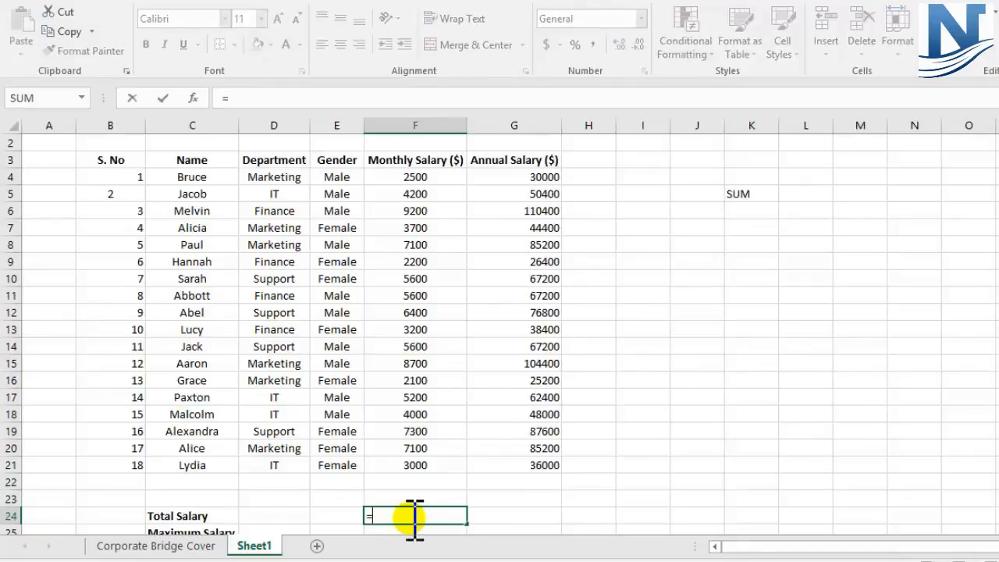
{"action": "type", "text": "s"}
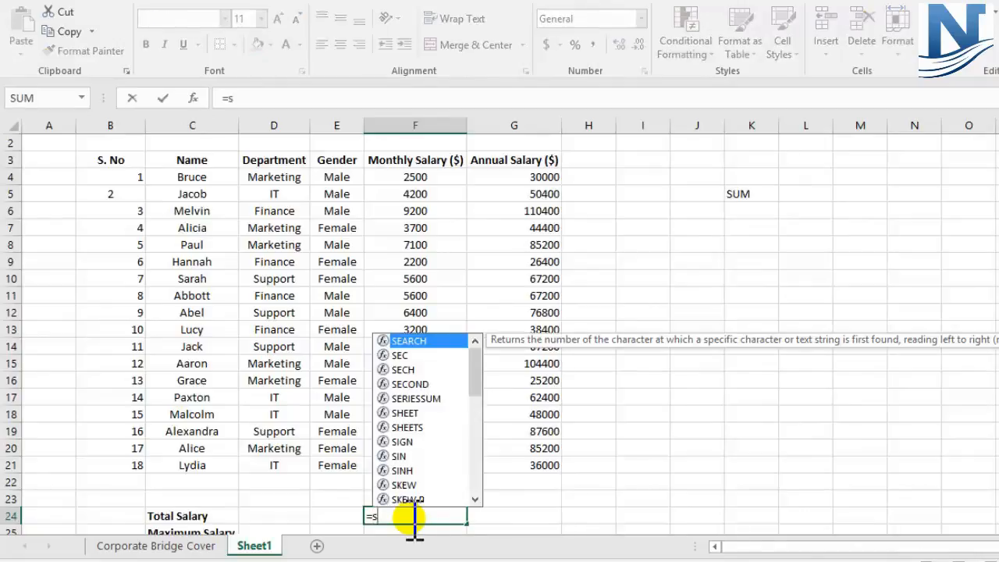
{"action": "type", "text": "um"}
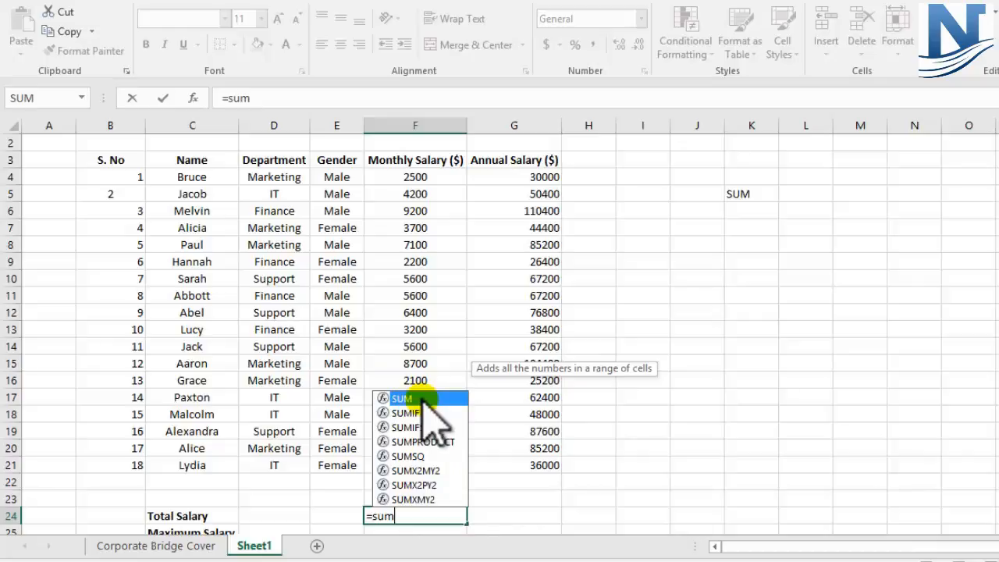
{"action": "type", "text": "("}
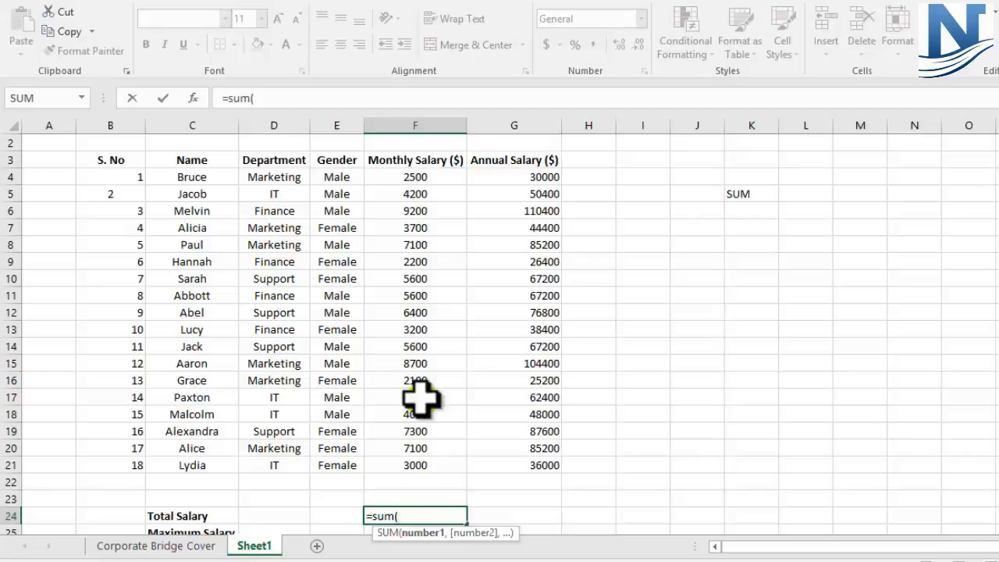
{"action": "key", "text": "BackSpace"}
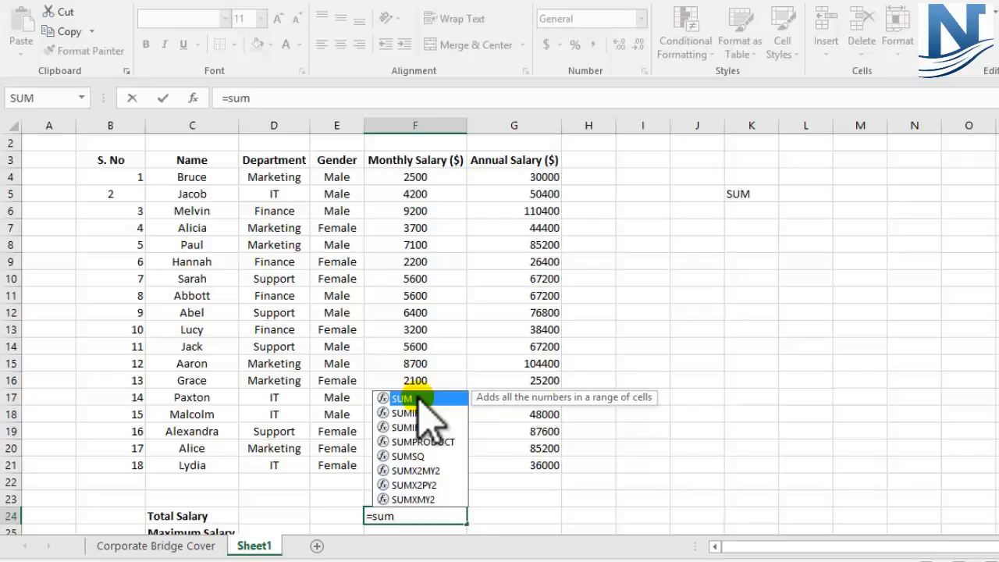
{"action": "double_click", "coordinate": [420, 399]}
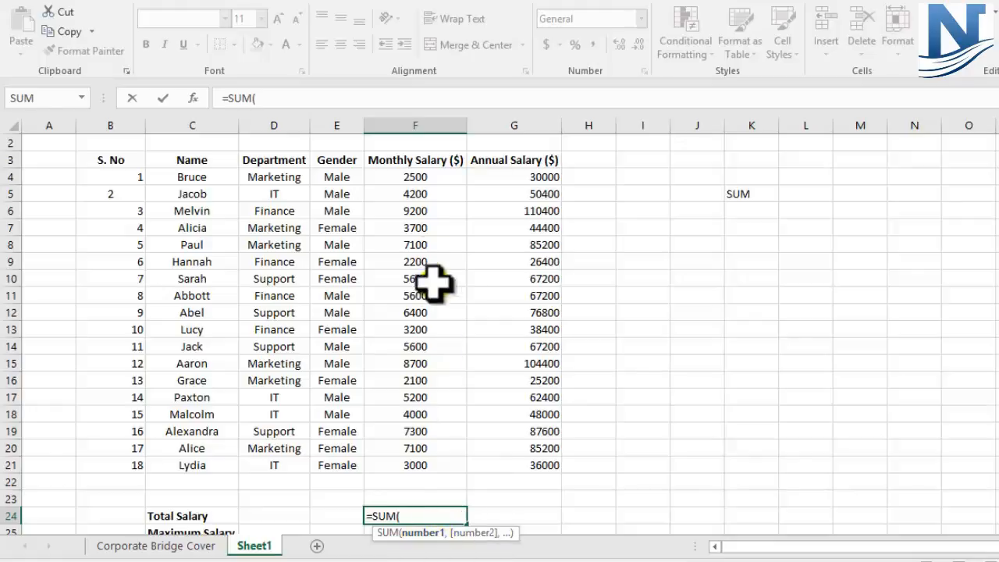
{"action": "left_click_drag", "start_coordinate": [408, 179], "coordinate": [413, 462]}
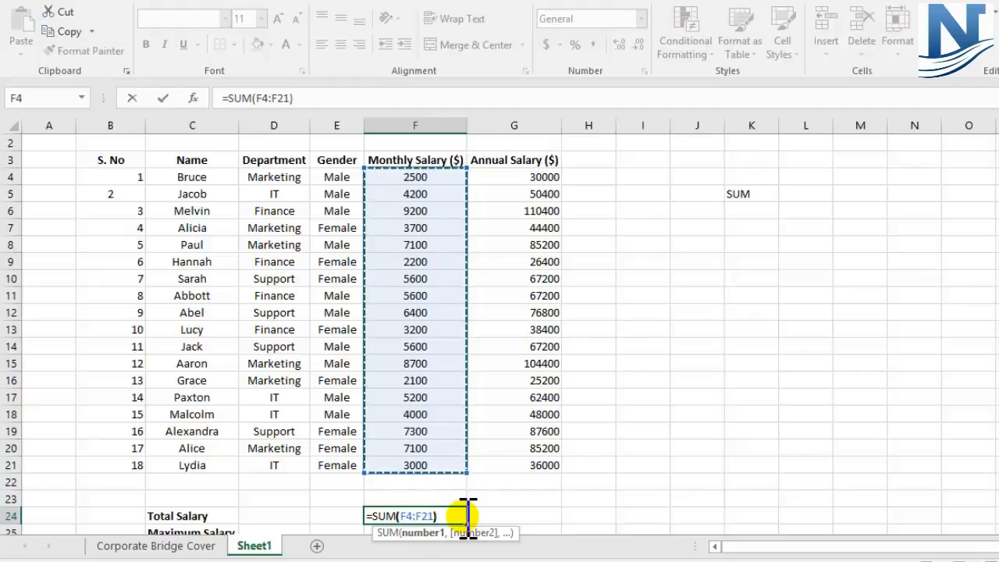
{"action": "type", "text": ")"}
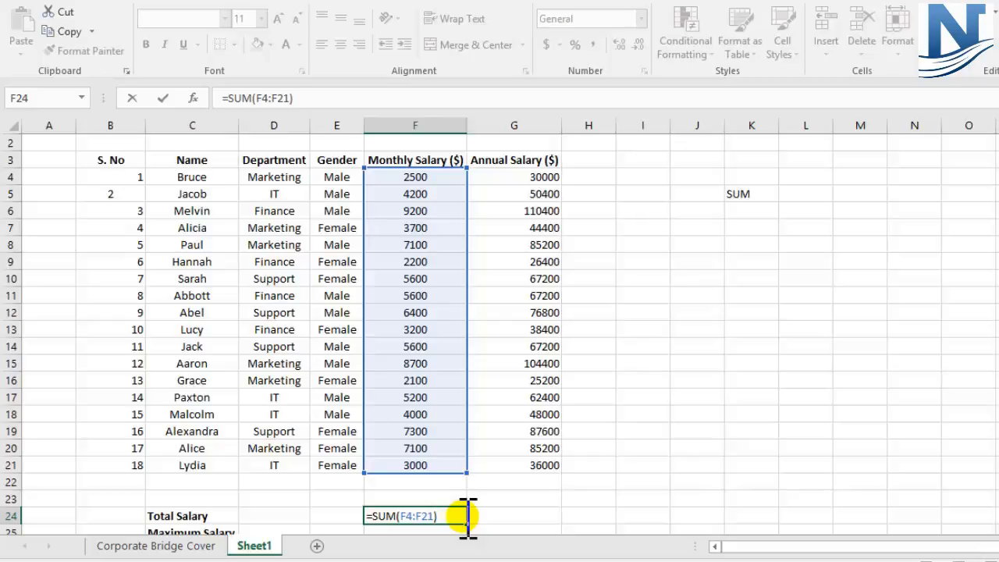
{"action": "key", "text": "Return"}
{"action": "left_click", "coordinate": [426, 500]}
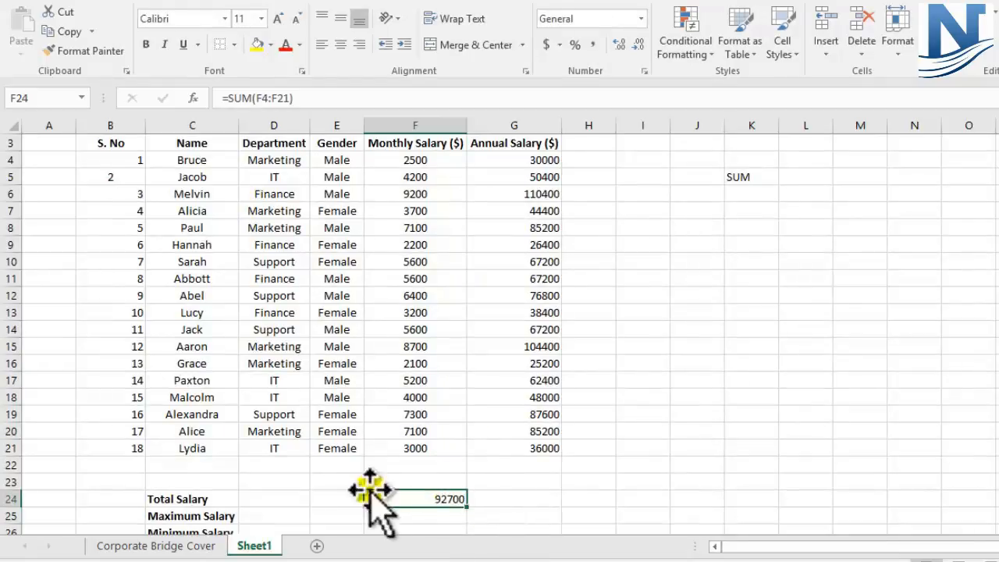
{"action": "left_click", "coordinate": [506, 494]}
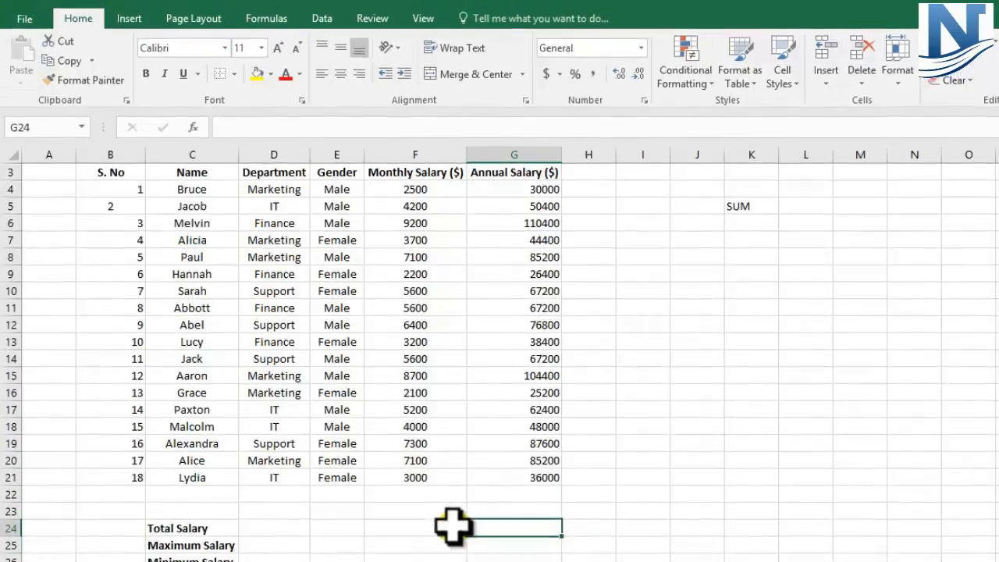
{"action": "left_click", "coordinate": [453, 498]}
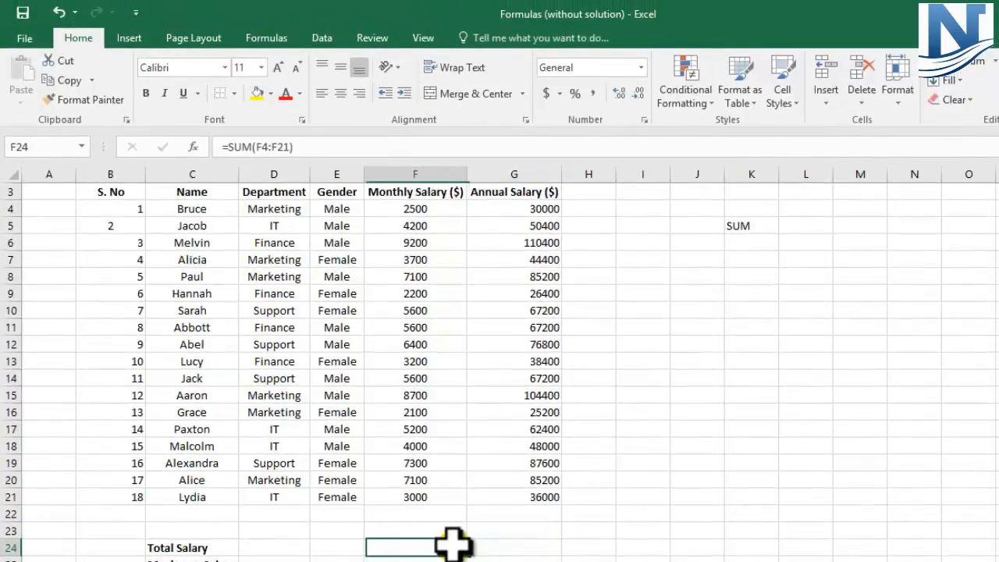
Total the Annual Salary column in Total Salary cell G24 with AutoSum, accepting the range G4:G23.
{"action": "left_click", "coordinate": [498, 546]}
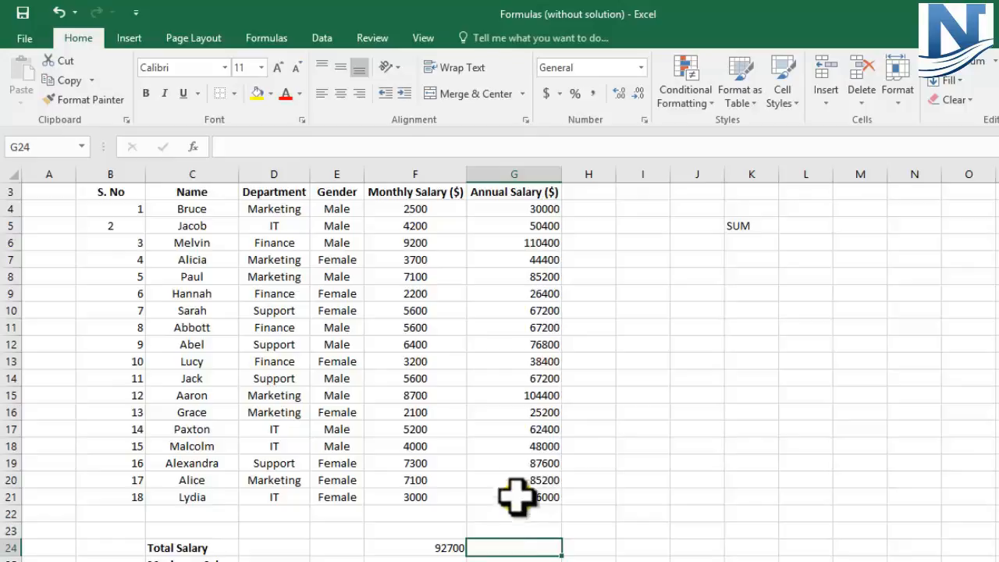
{"action": "scroll", "coordinate": [517, 484], "scroll_direction": "up", "scroll_amount": 1}
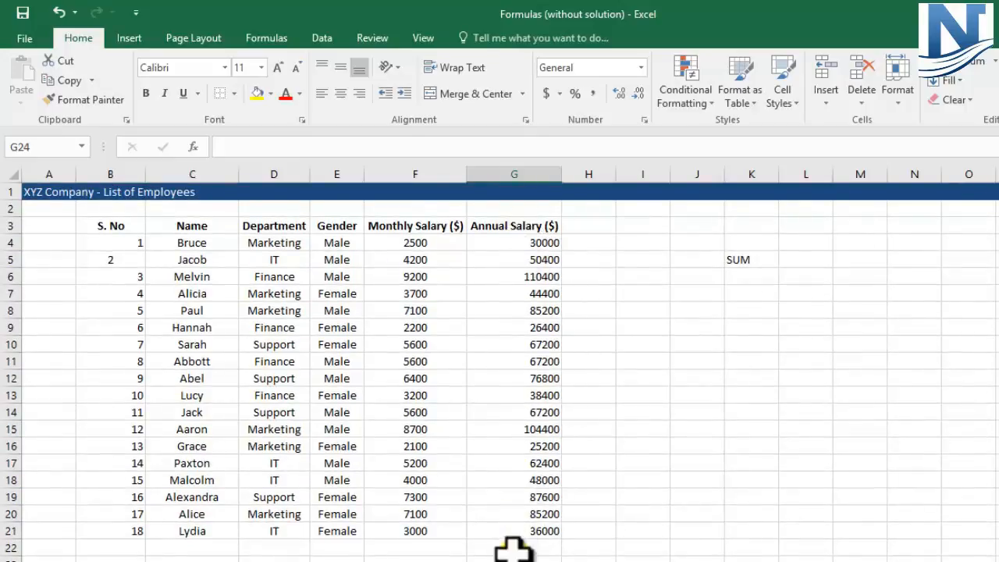
{"action": "left_click", "coordinate": [518, 175]}
{"action": "scroll", "coordinate": [502, 419], "scroll_direction": "down", "scroll_amount": 2}
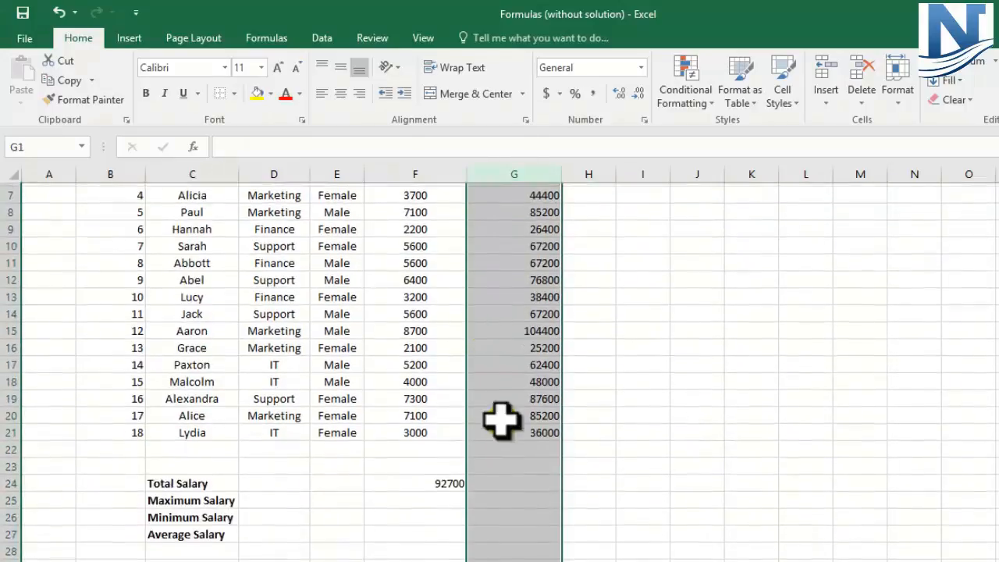
{"action": "left_click", "coordinate": [495, 477]}
{"action": "scroll", "coordinate": [497, 478], "scroll_direction": "up", "scroll_amount": 1}
{"action": "scroll", "coordinate": [497, 478], "scroll_direction": "up", "scroll_amount": 1}
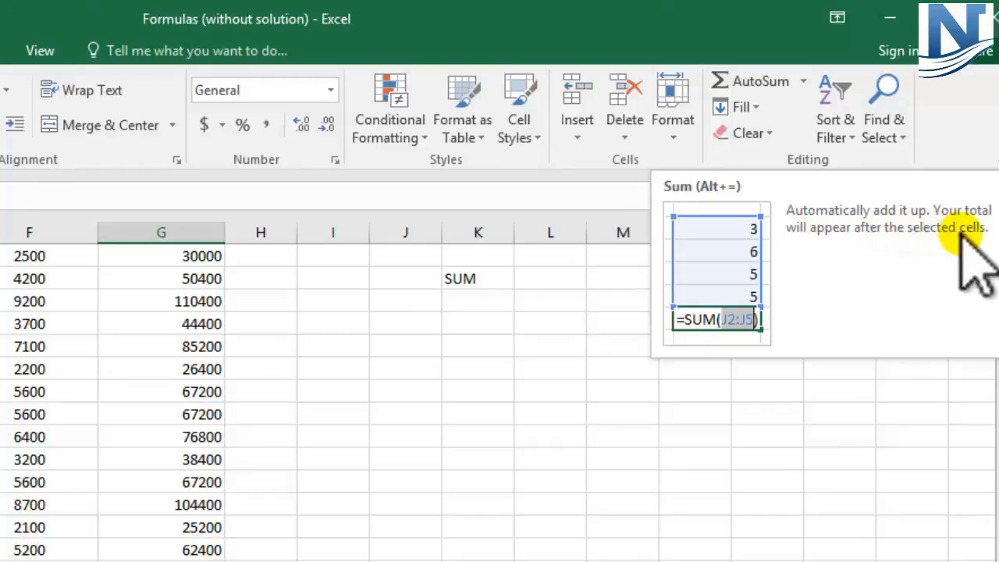
{"action": "left_click", "coordinate": [755, 82]}
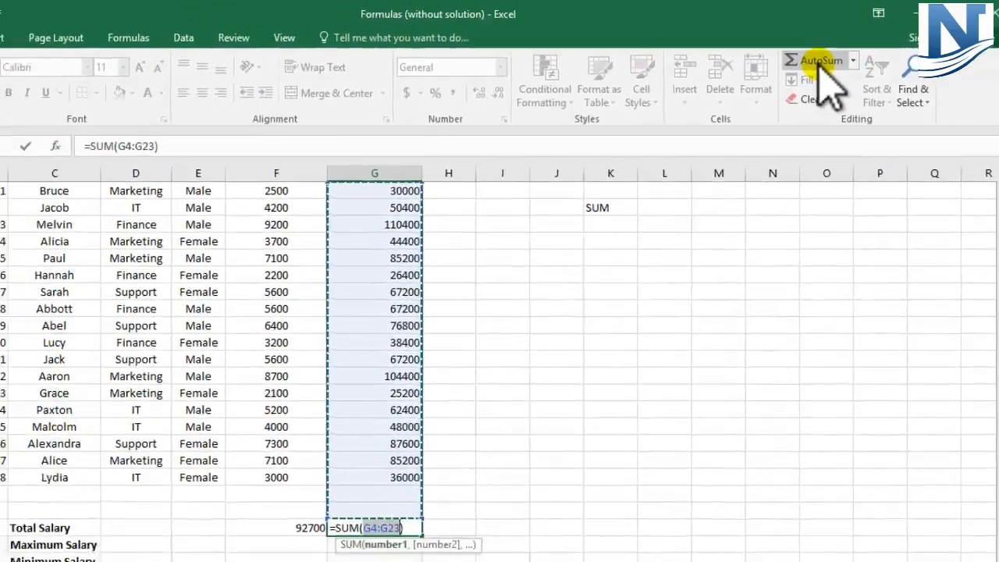
{"action": "scroll", "coordinate": [529, 305], "scroll_direction": "up", "scroll_amount": 1}
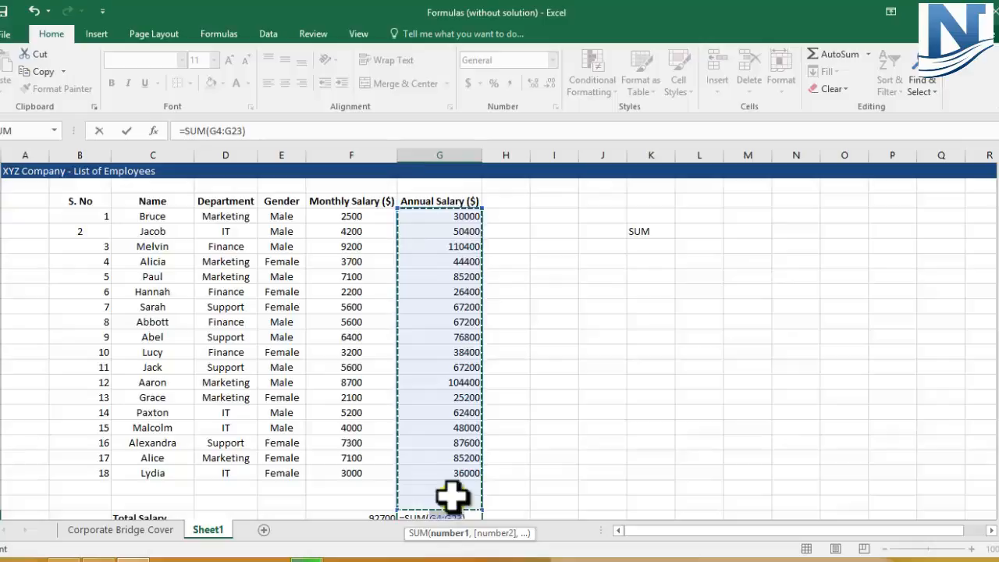
{"action": "scroll", "coordinate": [475, 318], "scroll_direction": "down", "scroll_amount": 1}
{"action": "scroll", "coordinate": [475, 318], "scroll_direction": "down", "scroll_amount": 2}
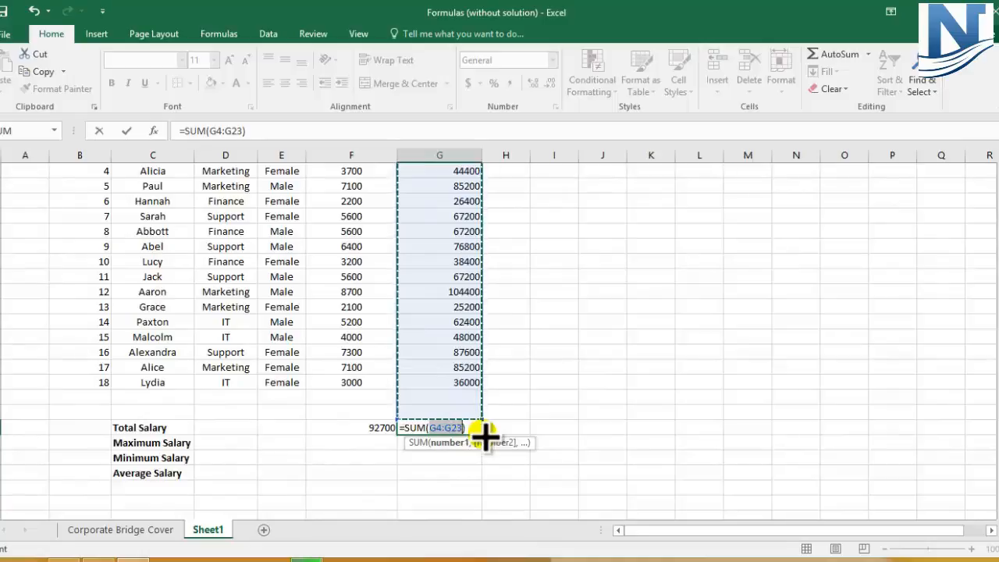
{"action": "key", "text": "Return"}
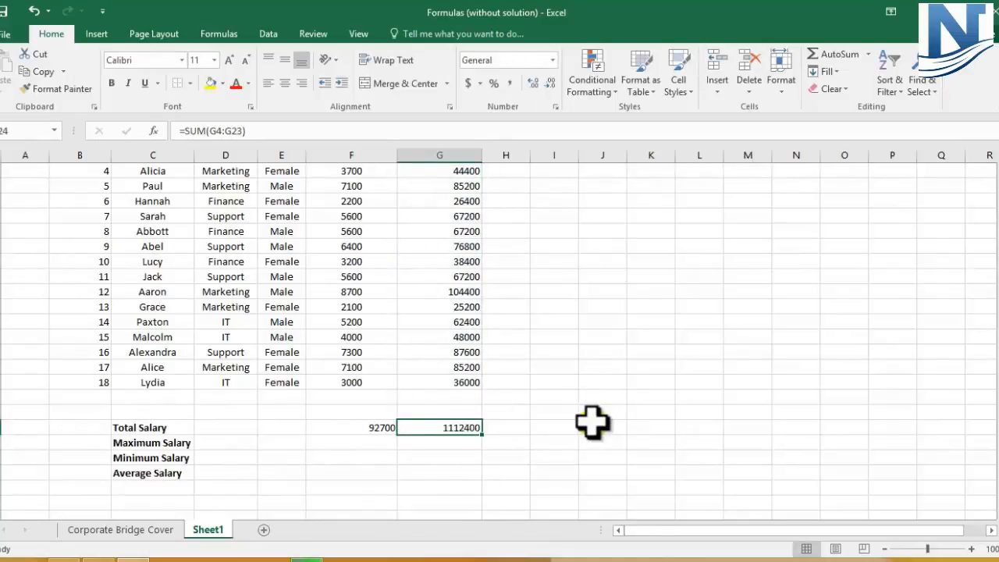
{"action": "scroll", "coordinate": [593, 422], "scroll_direction": "up", "scroll_amount": 1}
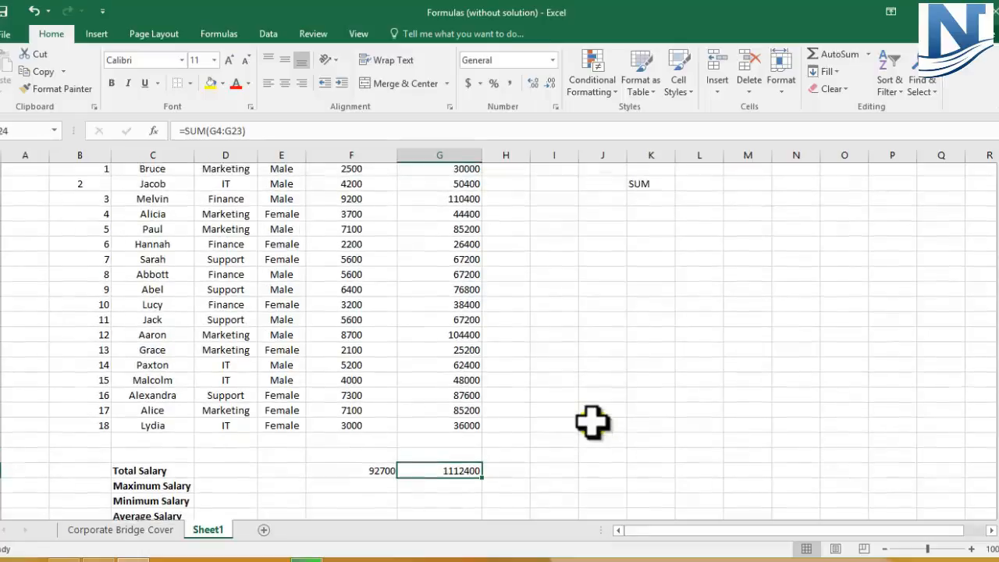